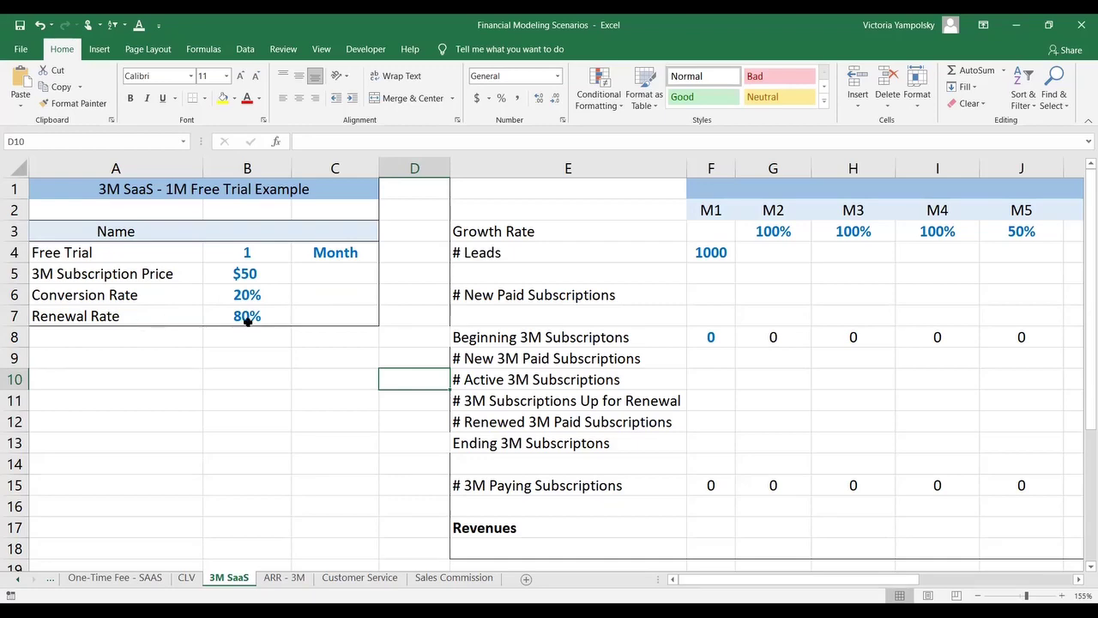
Shorten the merged year title above the months to 'Year 1'.
left_click(709, 254)
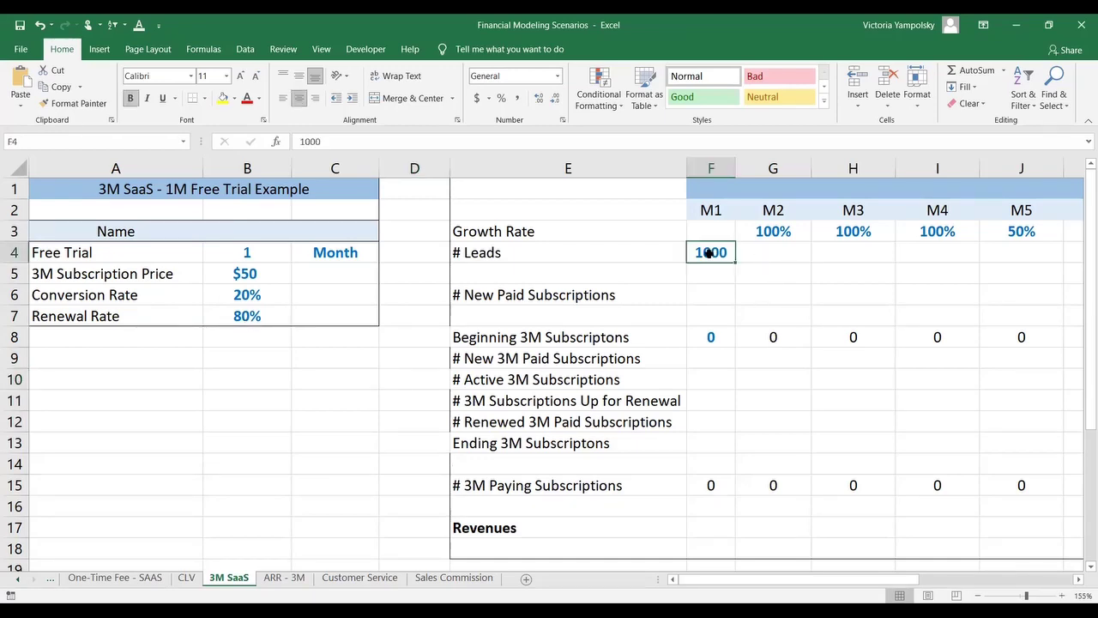
key("Right")
key("Right")
key("Right")
key("Right")
key("Right")
key("Right")
key("Right")
key("Right")
key("Right")
key("Right")
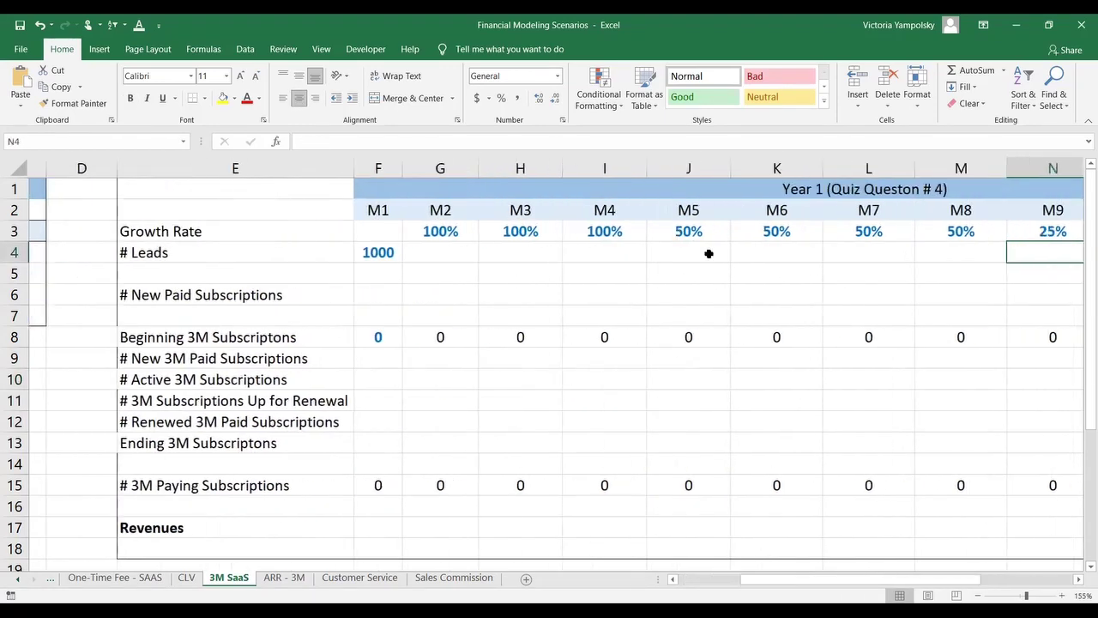
key("Left")
key("Left")
key("Left")
key("Left")
key("Up")
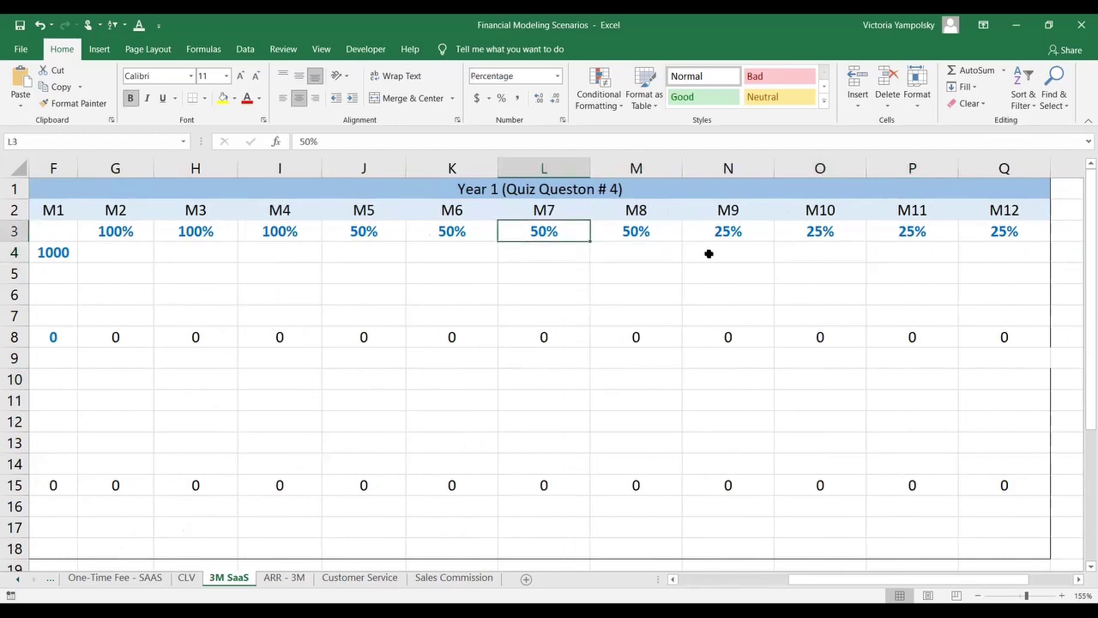
key("Up")
key("Up")
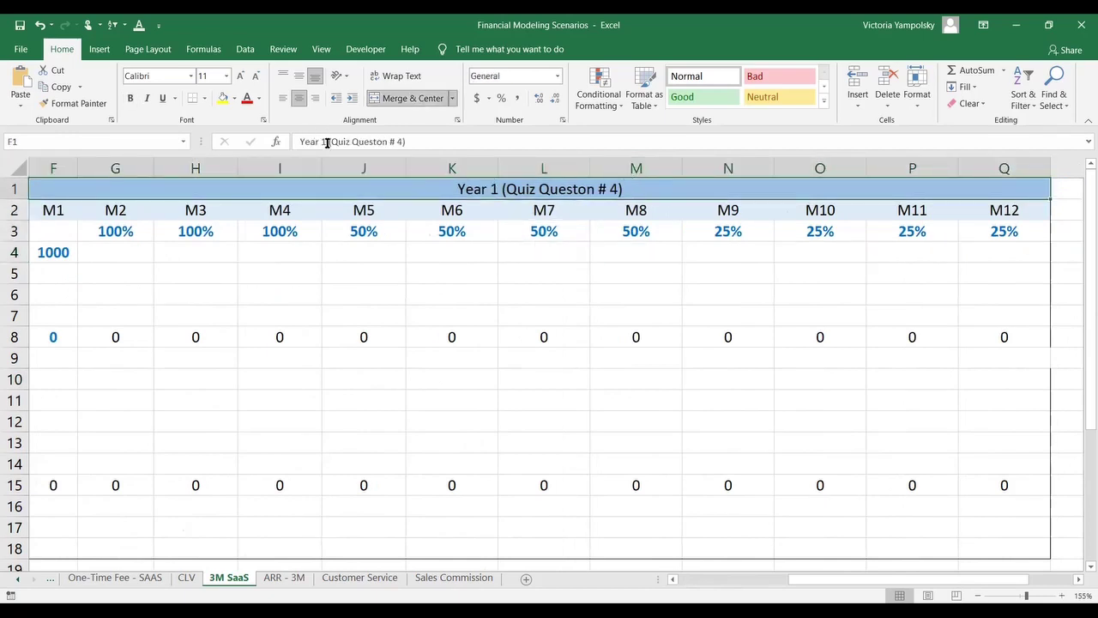
left_click(427, 139)
key("Escape")
key("Down")
Enter =F4*(1+G3) in G4 so M2 leads grow from M1 by the M2 rate.
key("Left")
key("Left")
key("Left")
key("Left")
key("Left")
key("Left")
key("Left")
key("Left")
key("Left")
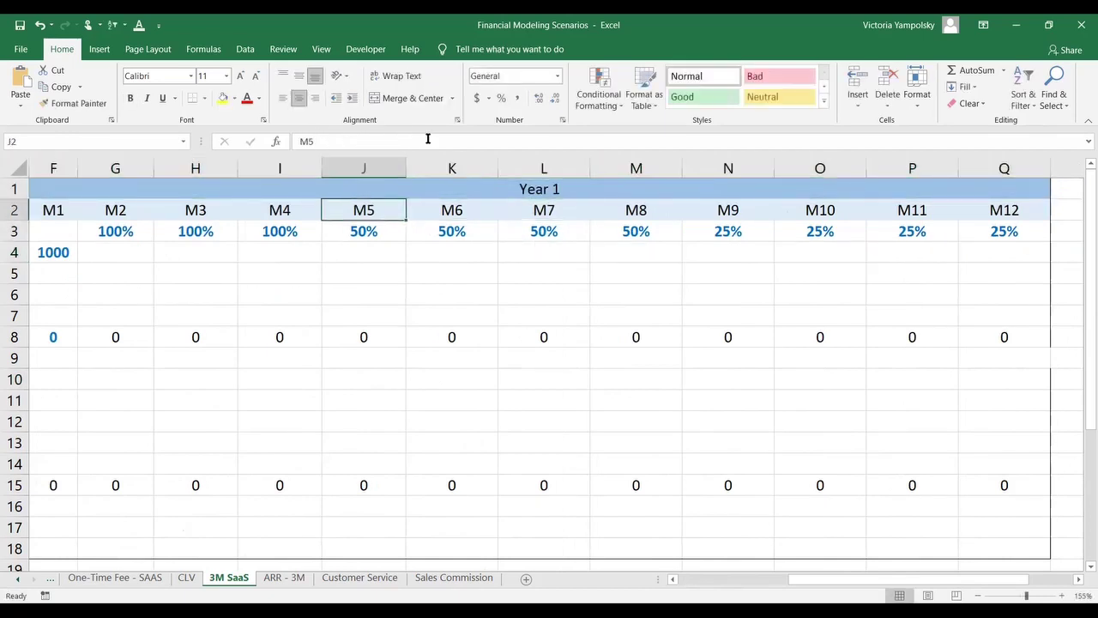
key("Left")
key("Down")
key("Down")
key("Right")
key("Right")
key("Right")
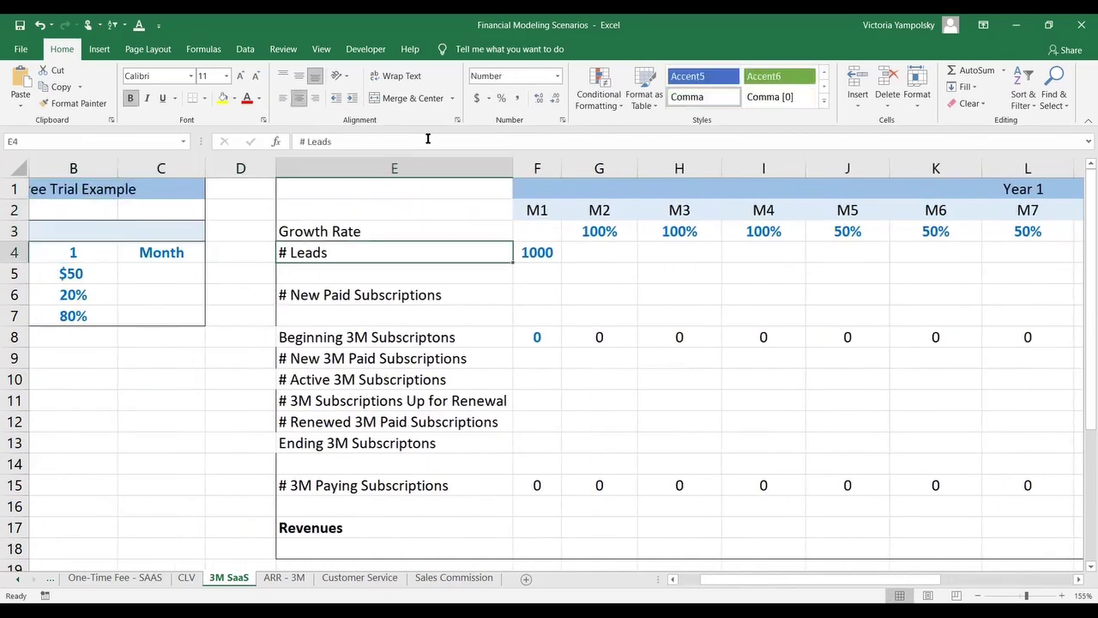
key("Right")
key("Right")
key("Up")
key("Down")
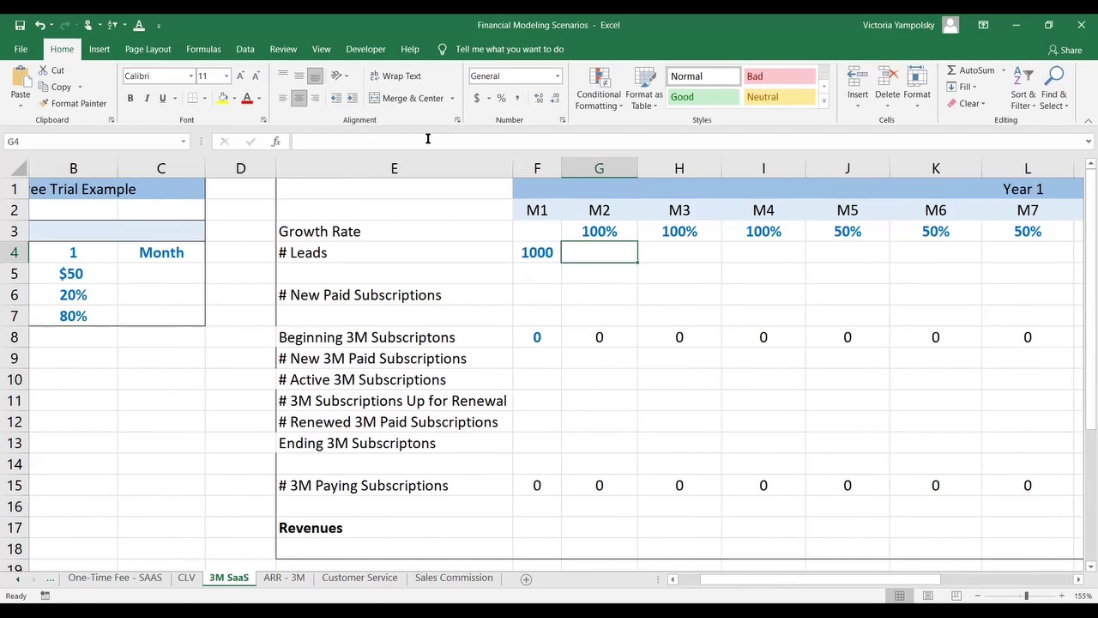
type("=")
key("Left")
type("*(1")
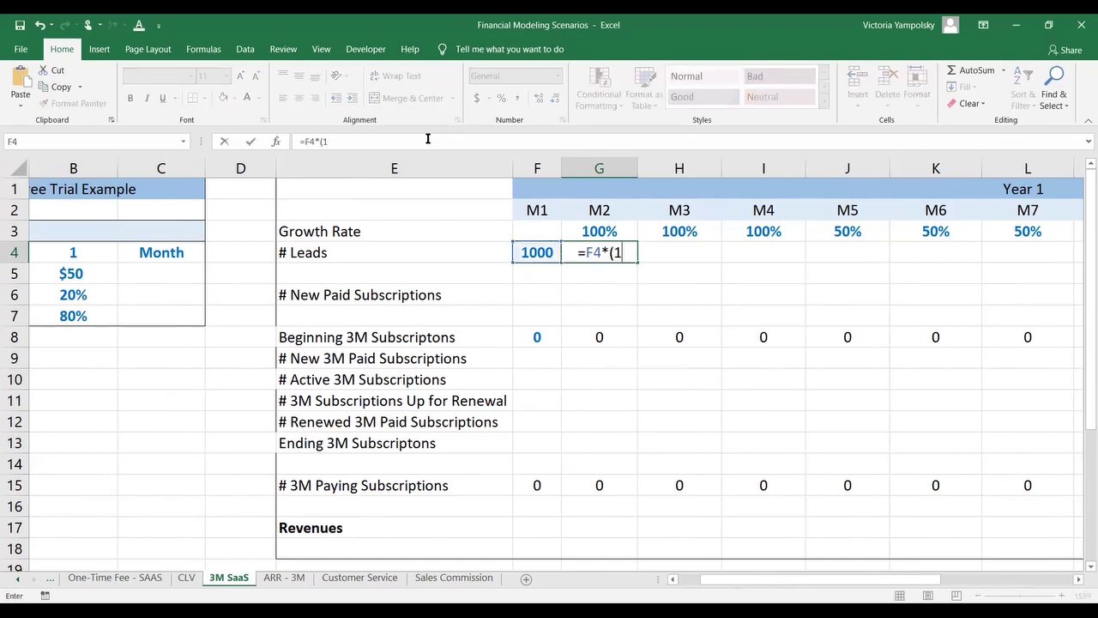
type("+")
key("Up")
type(")")
key("Return")
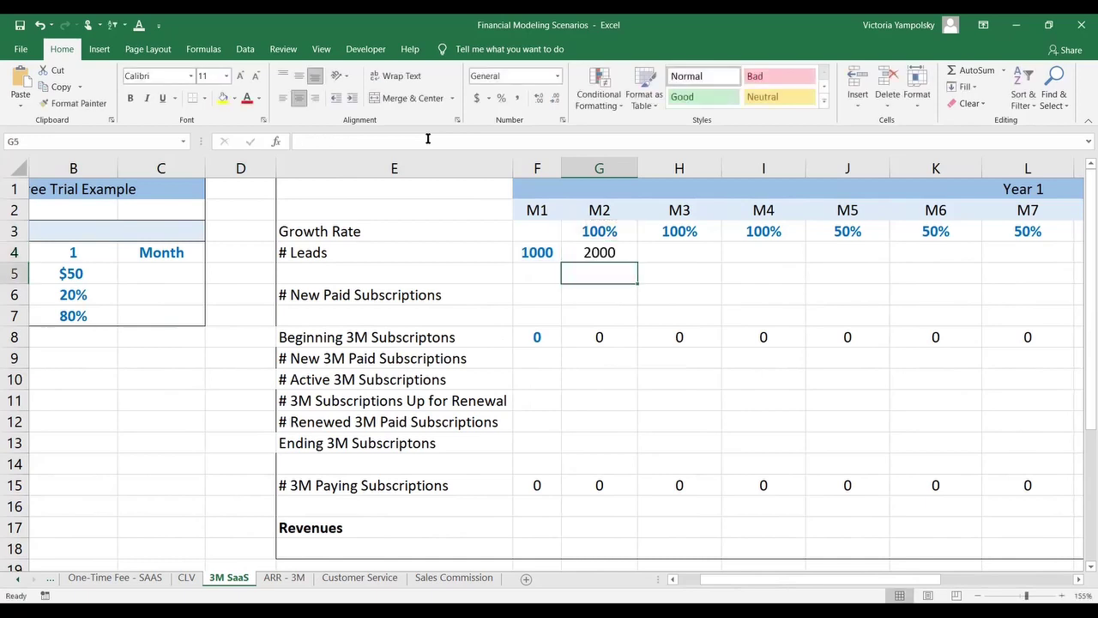
Copy the G4 leads formula across G4:Q4 through M12.
key("Up")
key("ctrl+c")
key("shift+Right")
key("shift+Right")
key("shift+Right")
key("shift+Right")
key("shift+Right")
key("shift+Right")
key("shift+Right")
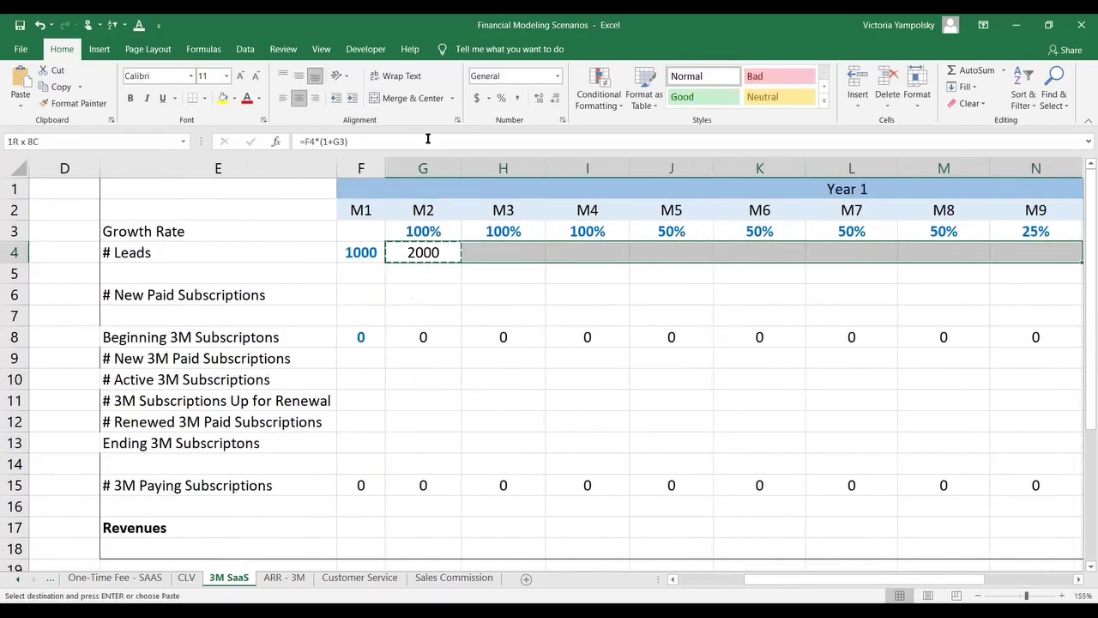
key("shift+Right")
key("shift+Right")
key("shift+Right")
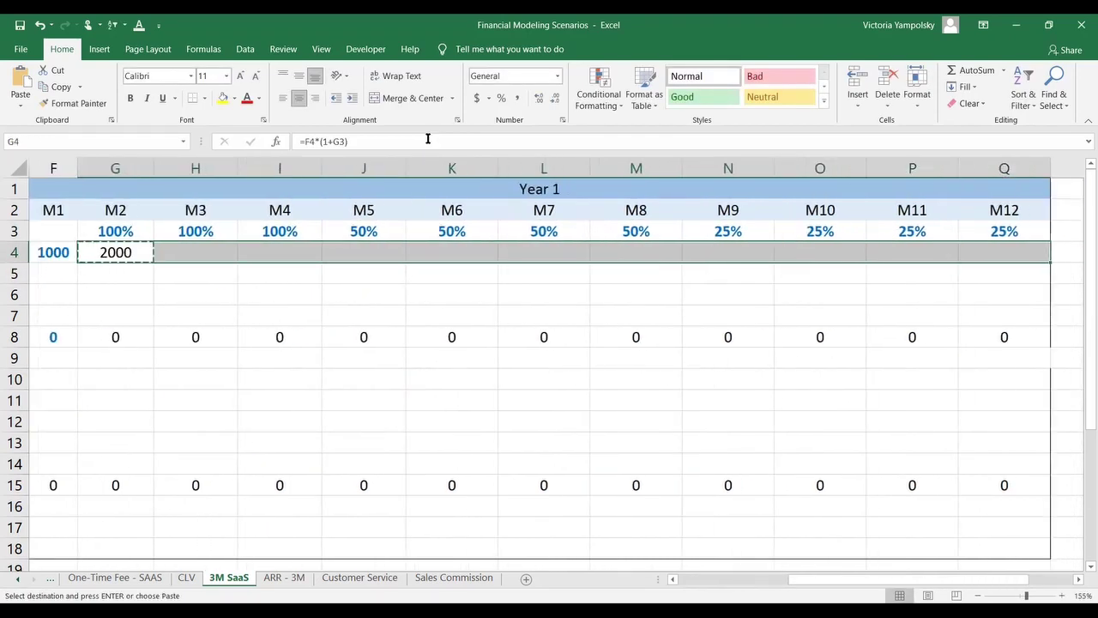
key("ctrl+v")
key("shift+Left")
key("shift+Left")
key("shift+Left")
key("shift+Left")
key("shift+Left")
key("shift+Left")
key("shift+Left")
key("shift+Left")
key("shift+Left")
key("shift+Left")
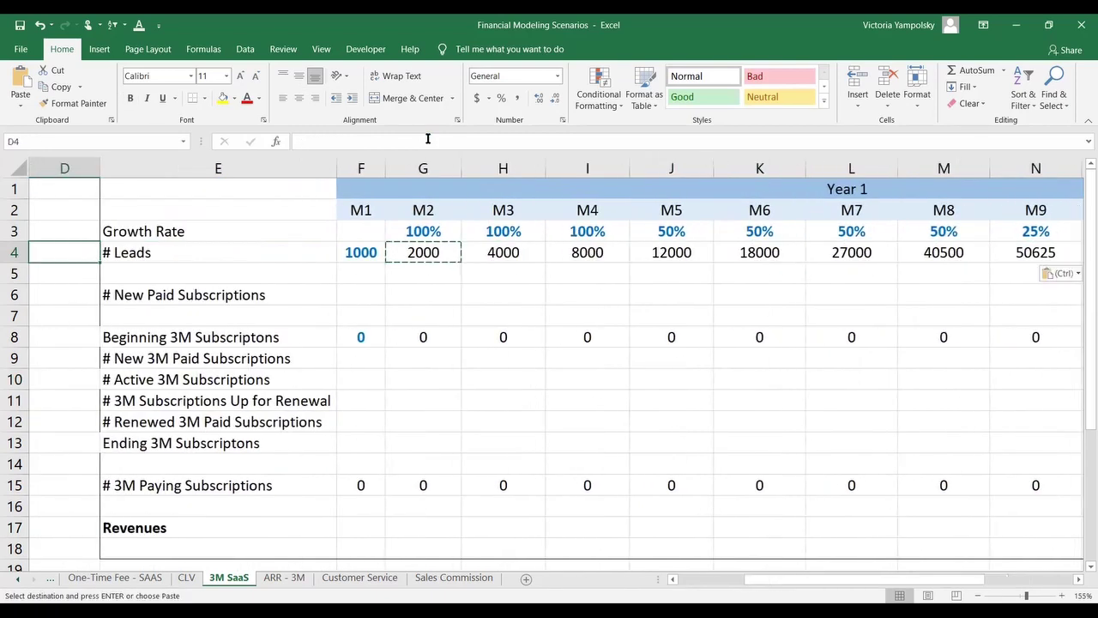
key("Left")
key("Right")
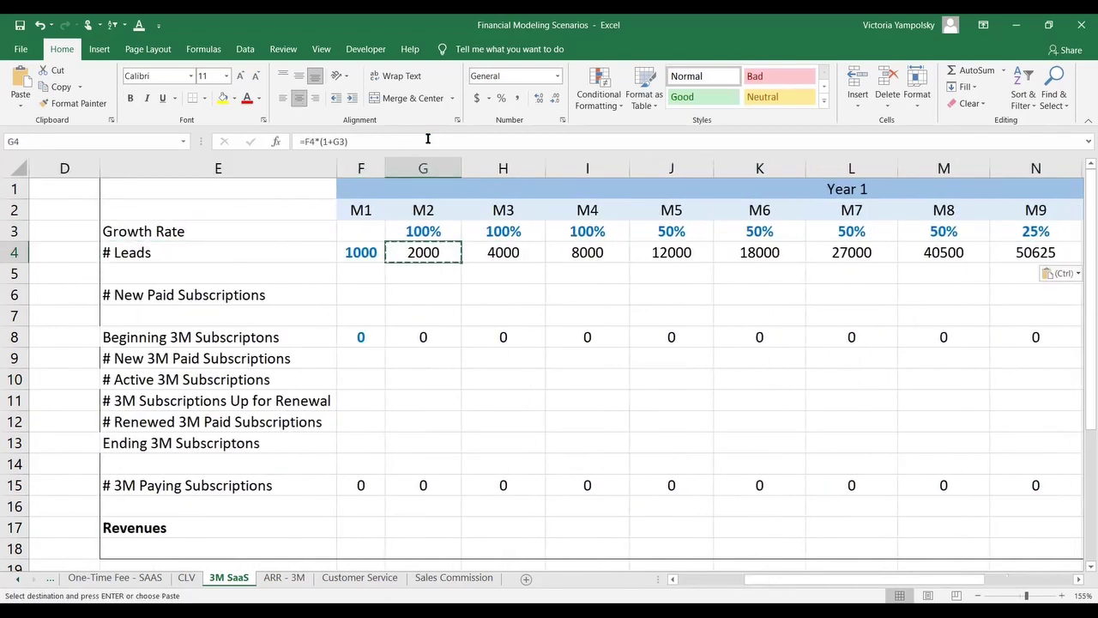
key("Down")
key("Down")
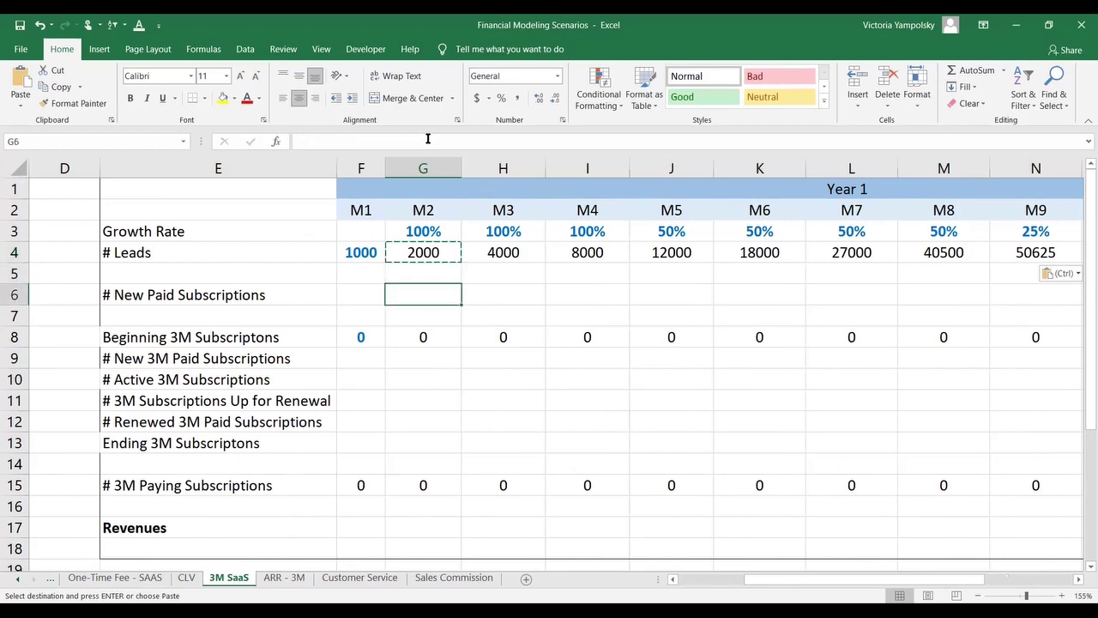
Start a FLOOR formula in G6 using the M1 leads cell F4.
key("Escape")
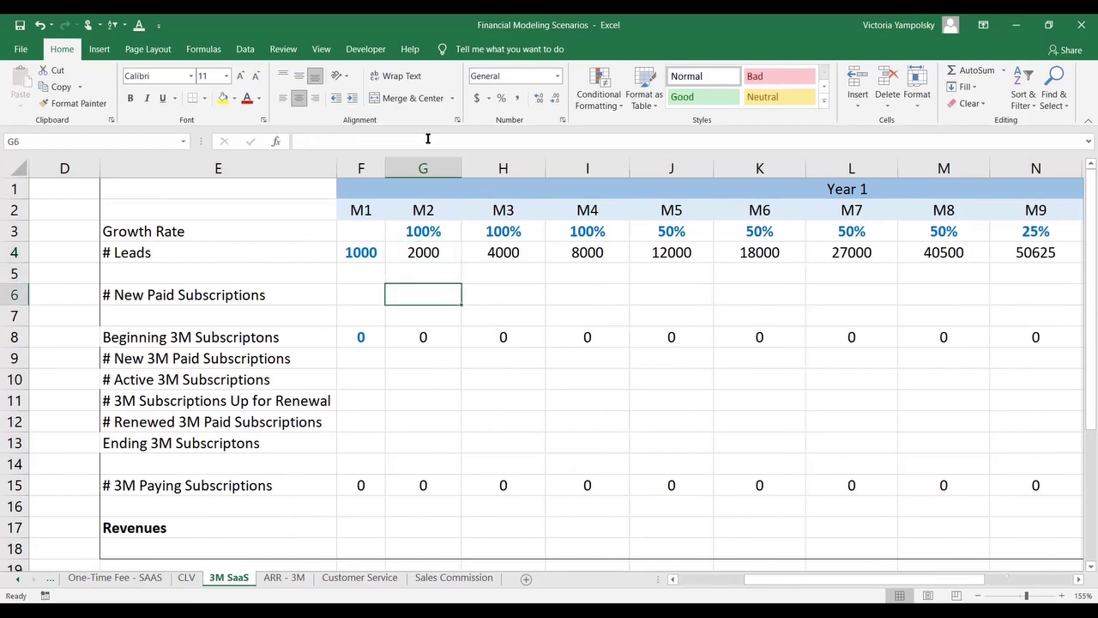
key("Left")
key("Left")
key("Right")
key("Right")
type("=fllor(")
key("BackSpace")
key("BackSpace")
key("BackSpace")
key("BackSpace")
type("or(")
key("BackSpace")
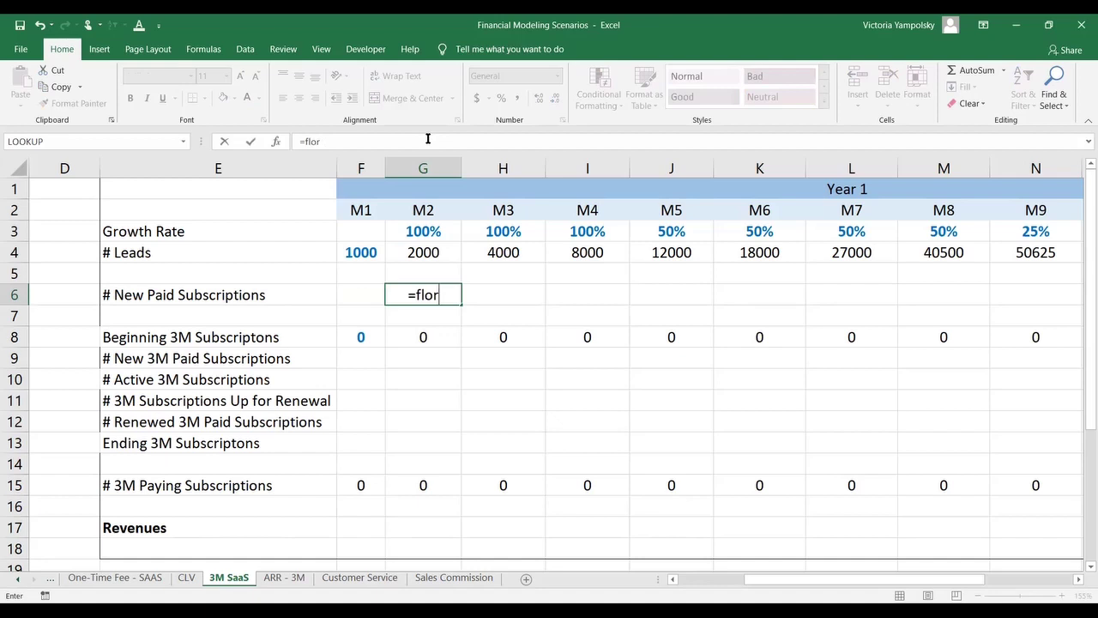
key("BackSpace")
type("or(")
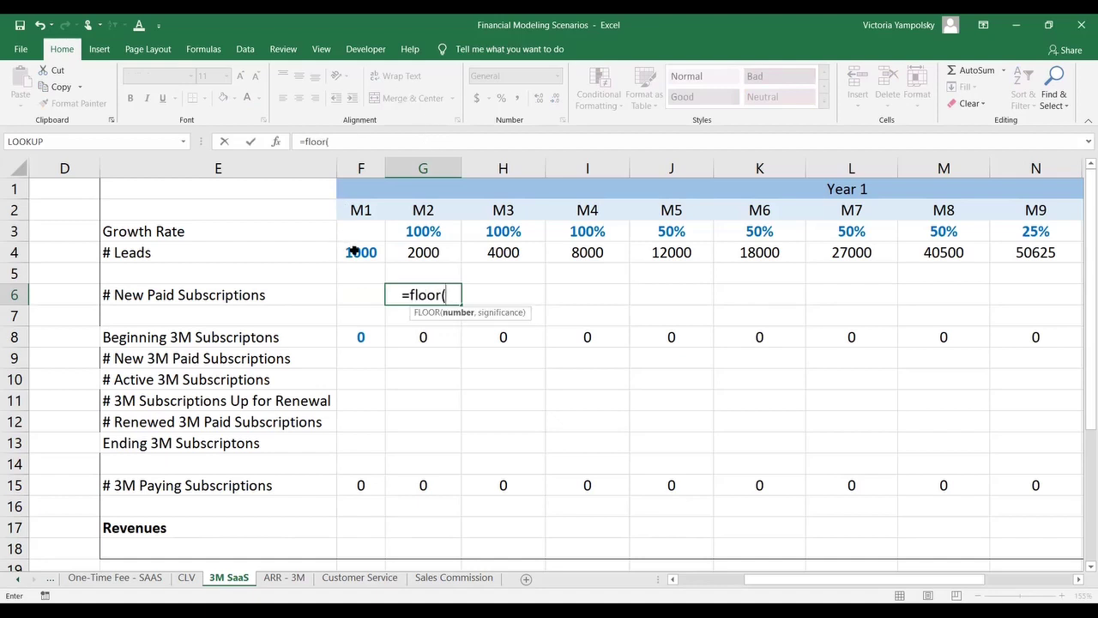
left_click(354, 250)
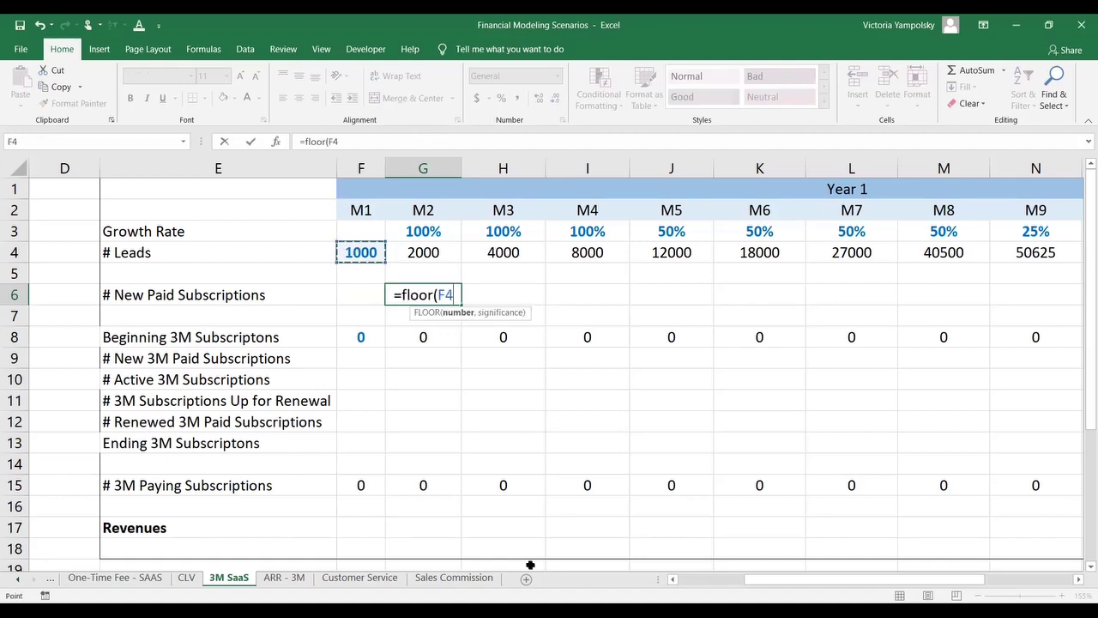
type(",")
Complete G6 as =FLOOR(F4*$B$6,1), multiplying by the locked 20% conversion rate.
scroll(737, 575, "left", 3)
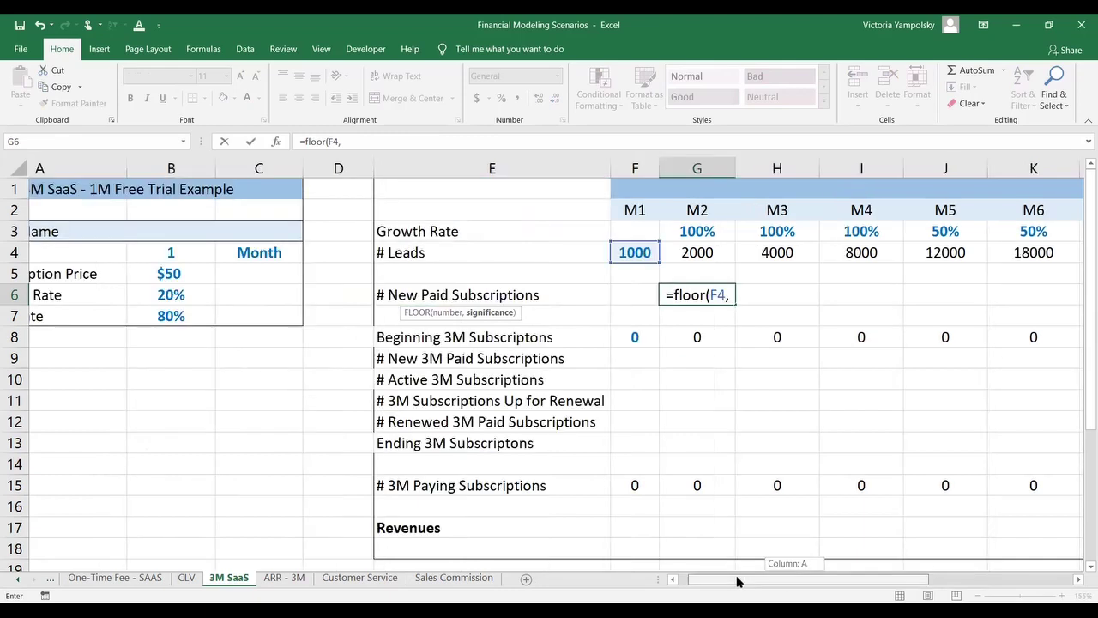
left_click(253, 296)
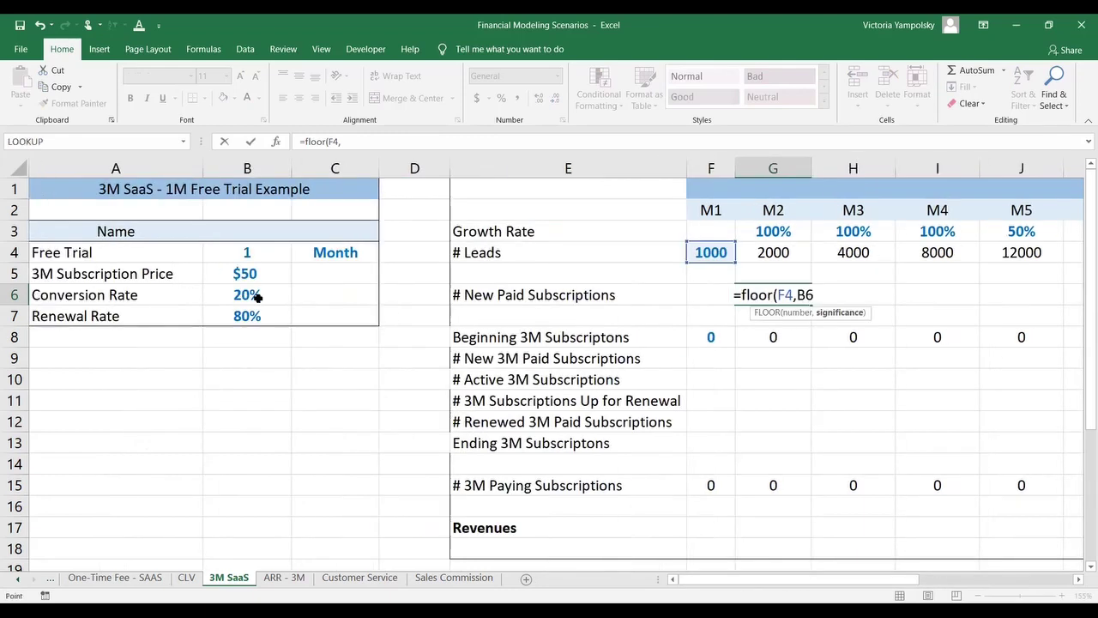
left_click(344, 140)
key("BackSpace")
type("*")
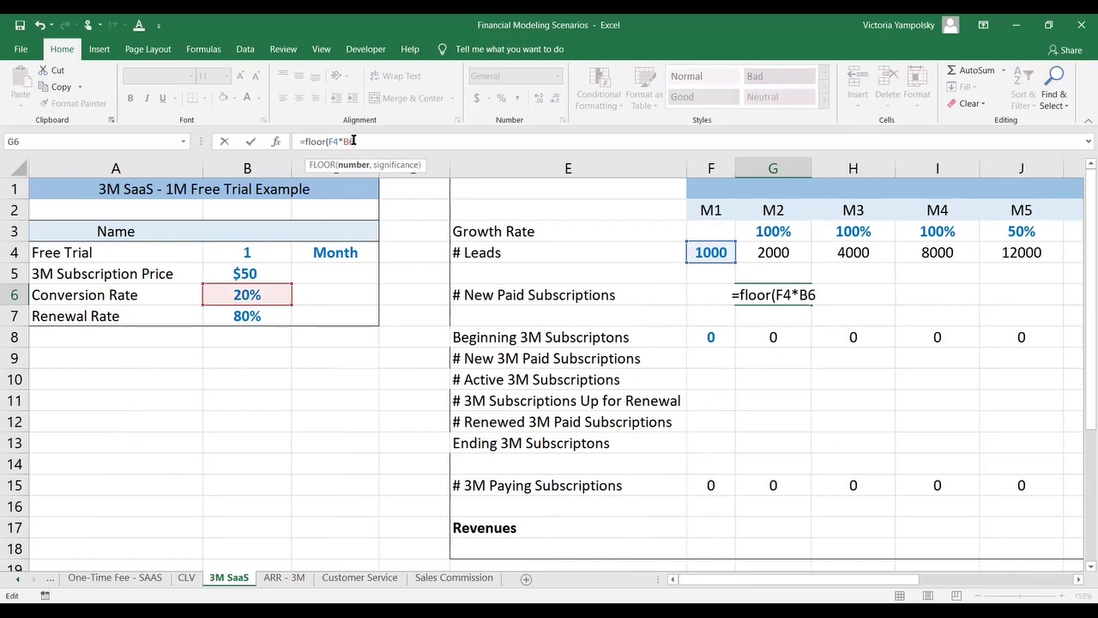
key("F4")
type(",1)")
key("Return")
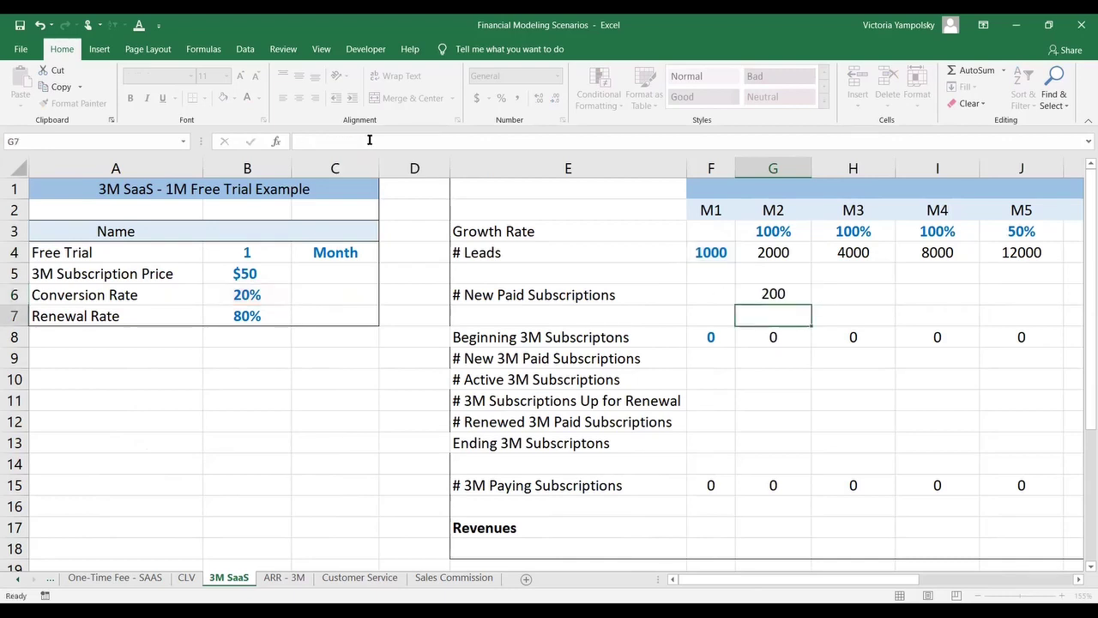
Copy the G6 new paid subscriptions formula across G6:Q6.
key("Up")
key("ctrl+c")
key("shift+Right")
key("shift+Right")
key("shift+Right")
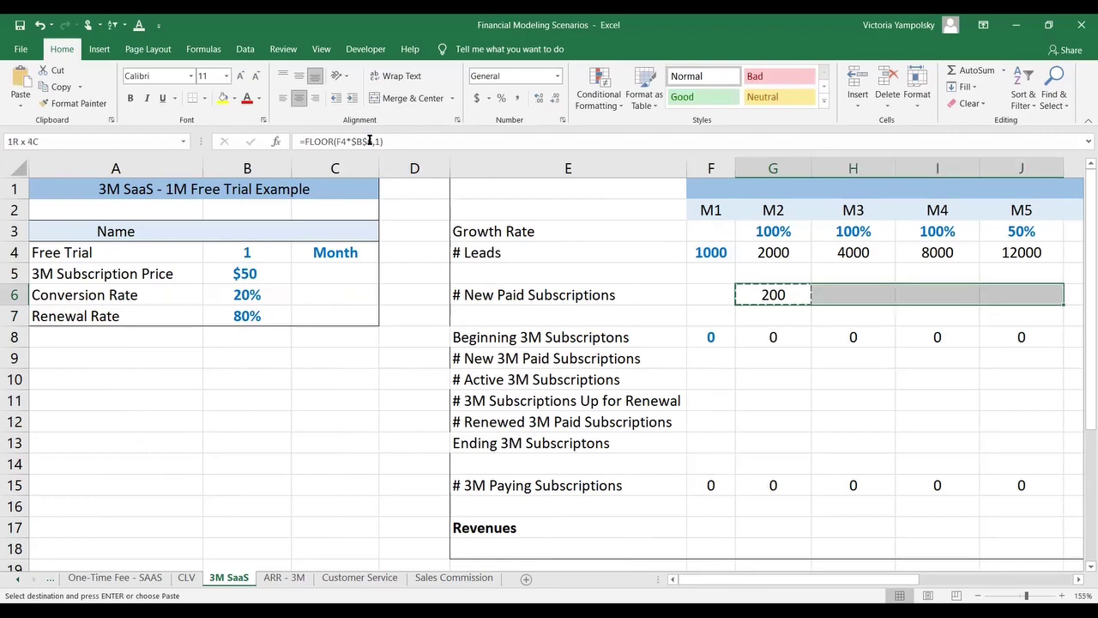
key("shift+Right")
key("shift+Right")
key("shift+Right")
key("shift+Right")
key("shift+Right")
key("shift+Right")
key("shift+Right")
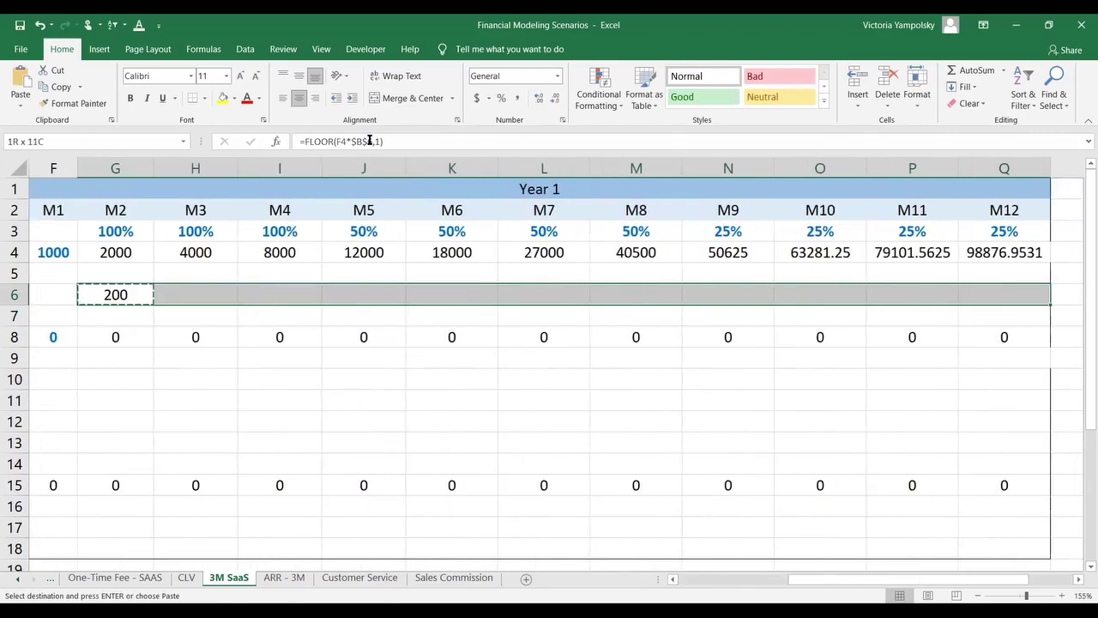
key("ctrl+v")
key("Left")
key("Down")
key("Down")
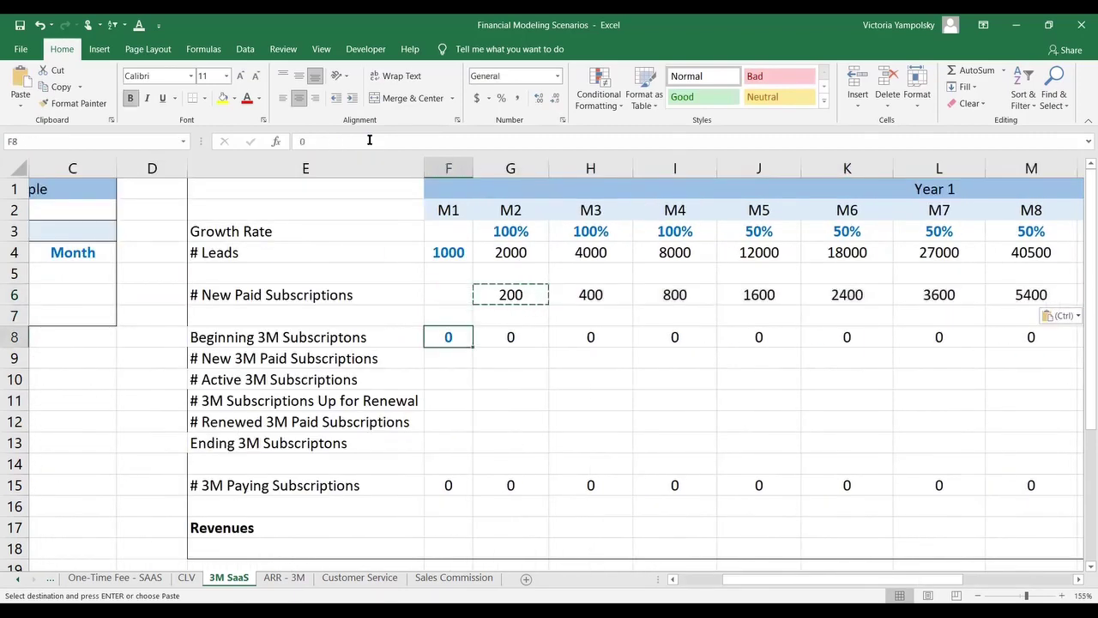
Enter =F6 in F9 so M1 new 3M subscriptions equal new paid subscriptions.
key("Escape")
key("Down")
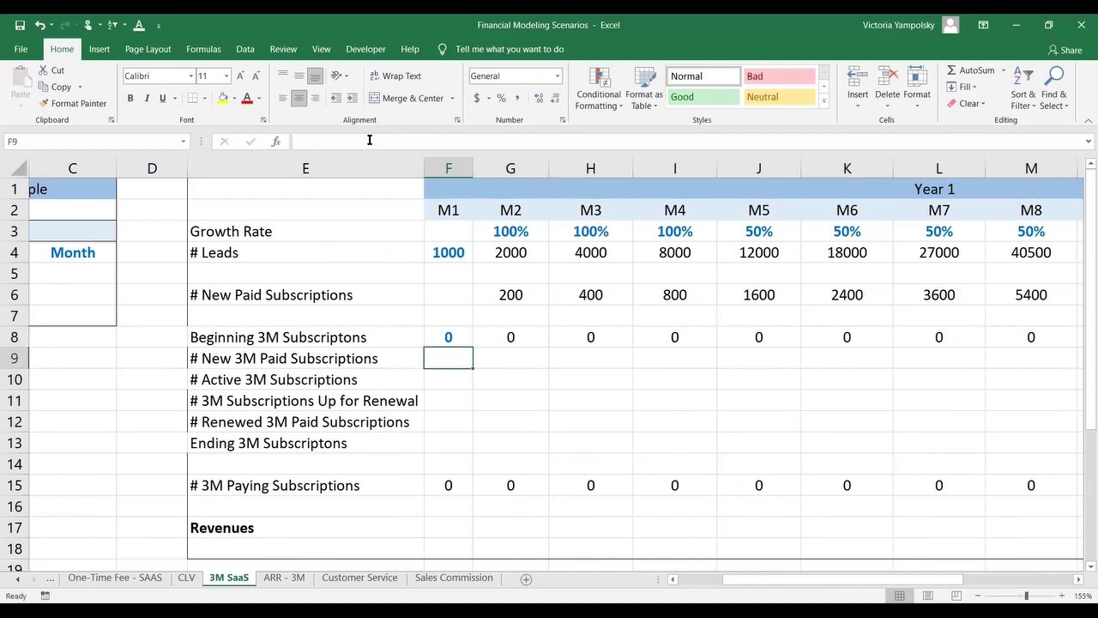
key("Up")
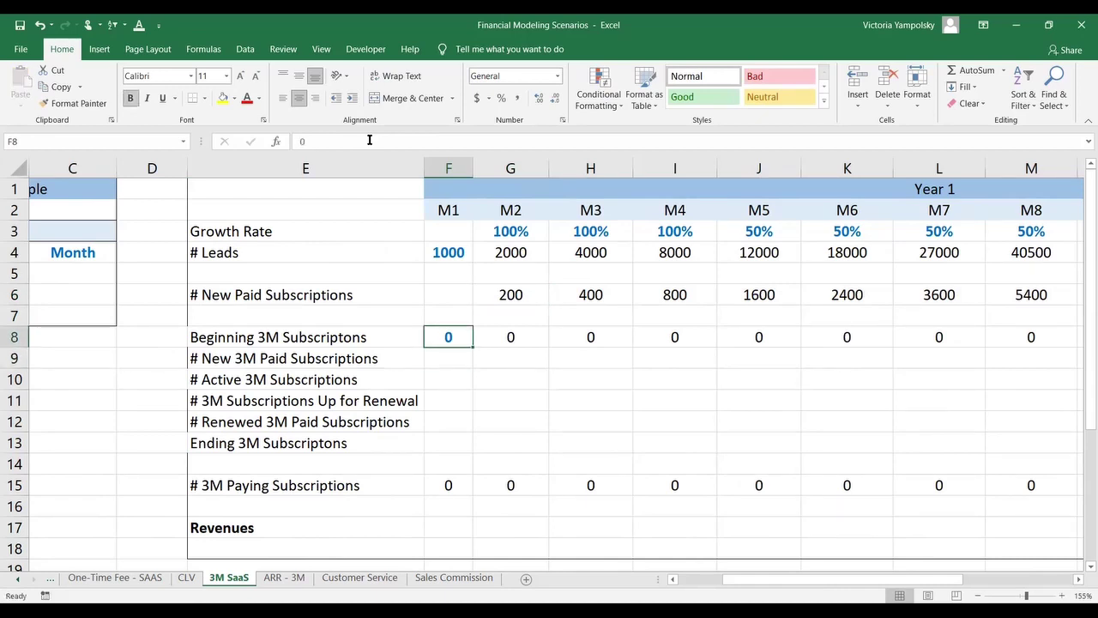
key("Left")
key("Right")
key("Down")
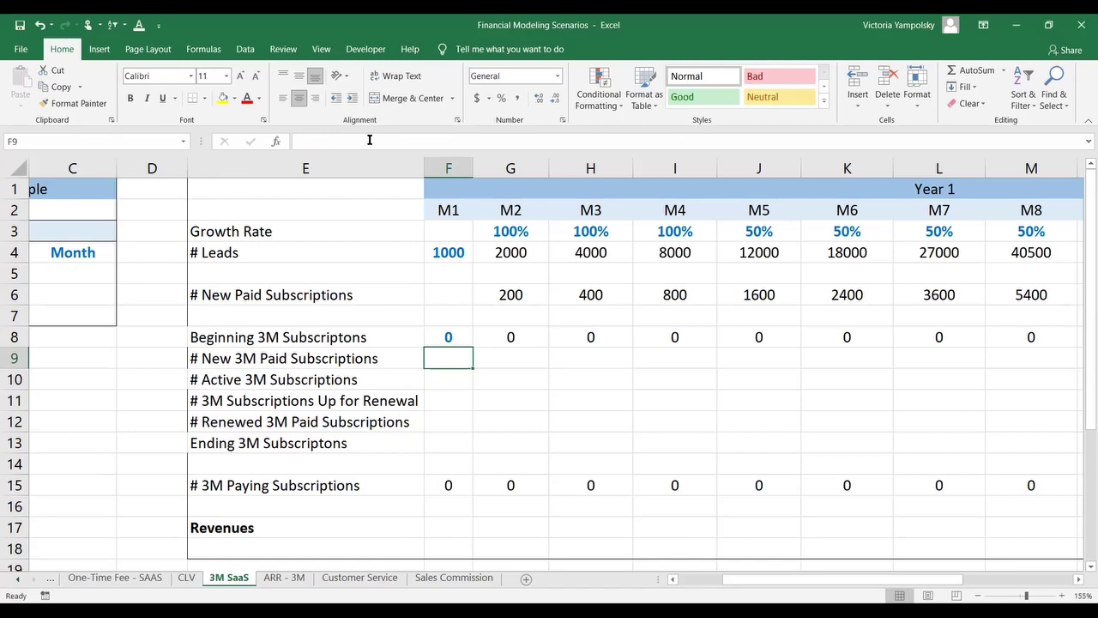
type("=")
key("Up")
key("Up")
key("Up")
key("Return")
Copy G6's number formatting onto F9 so it shows a plain 0.
key("Up")
left_click(514, 295)
key("shift+F10")
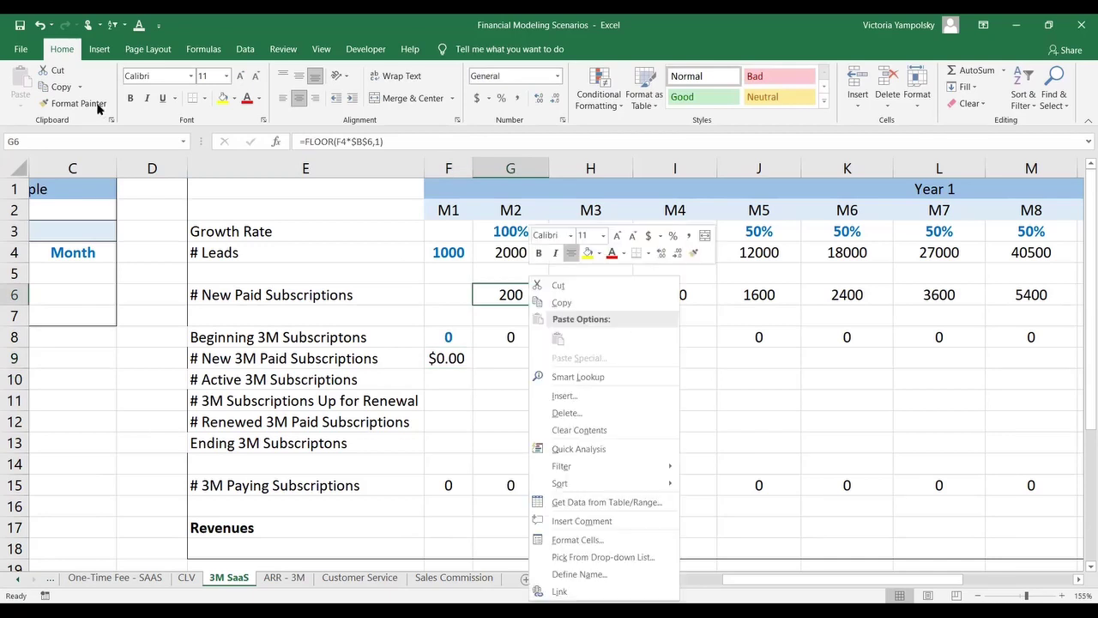
left_click(99, 104)
left_click(447, 358)
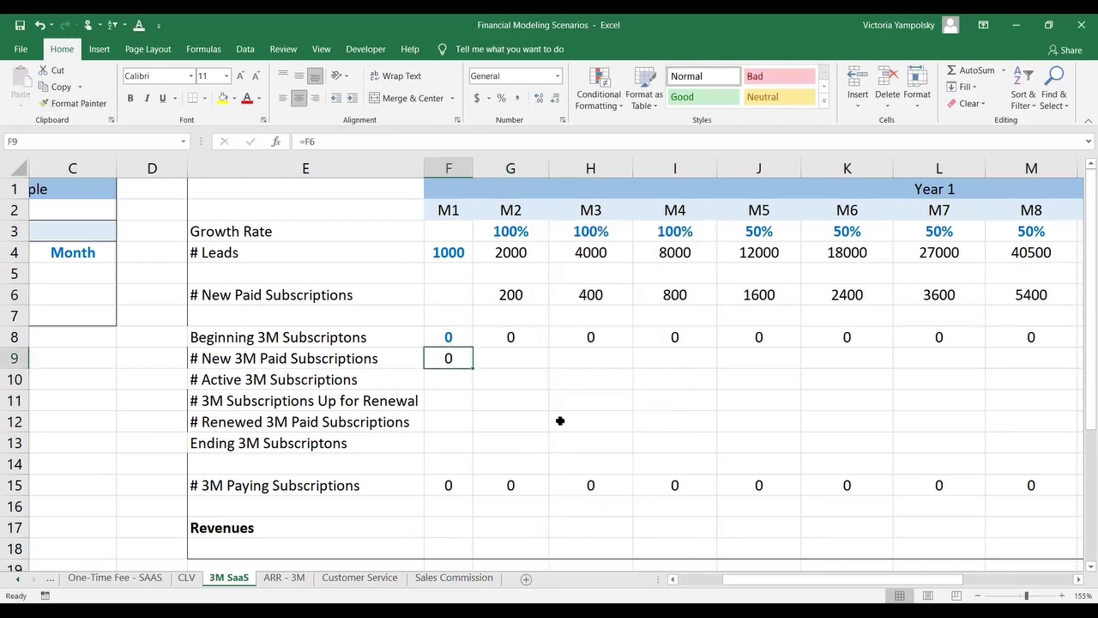
Copy the F9 formula across G9:Q9 for months M2 to M12.
key("ctrl+c")
key("shift+Right")
key("shift+Right")
key("shift+Right")
key("shift+Right")
key("shift+Right")
key("shift+Right")
key("shift+Right")
key("shift+Right")
key("shift+Right")
key("shift+Right")
key("shift+Right")
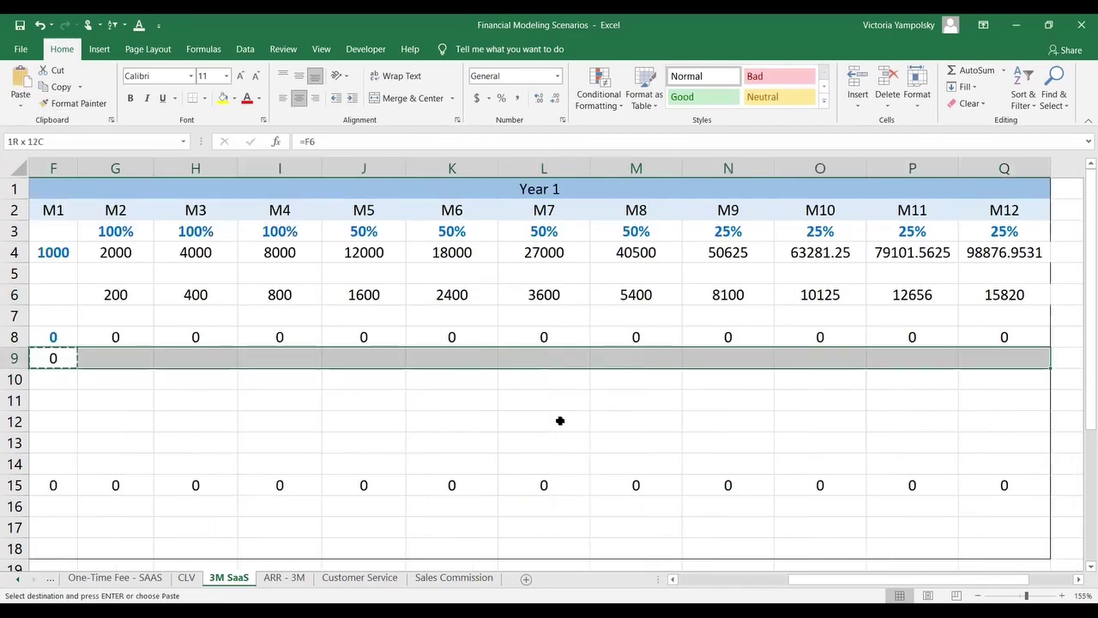
key("ctrl+v")
key("Left")
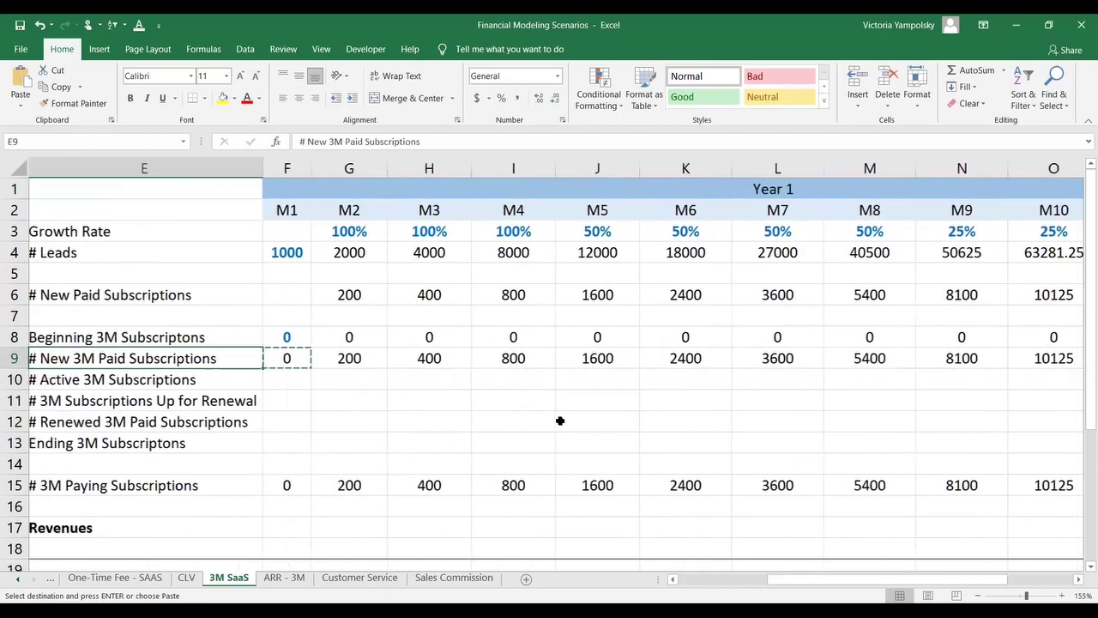
key("Left")
key("Left")
key("Right")
key("Right")
key("Right")
Put 0 into the M1, M2 and M3 renewal cells F11:H11.
key("Down")
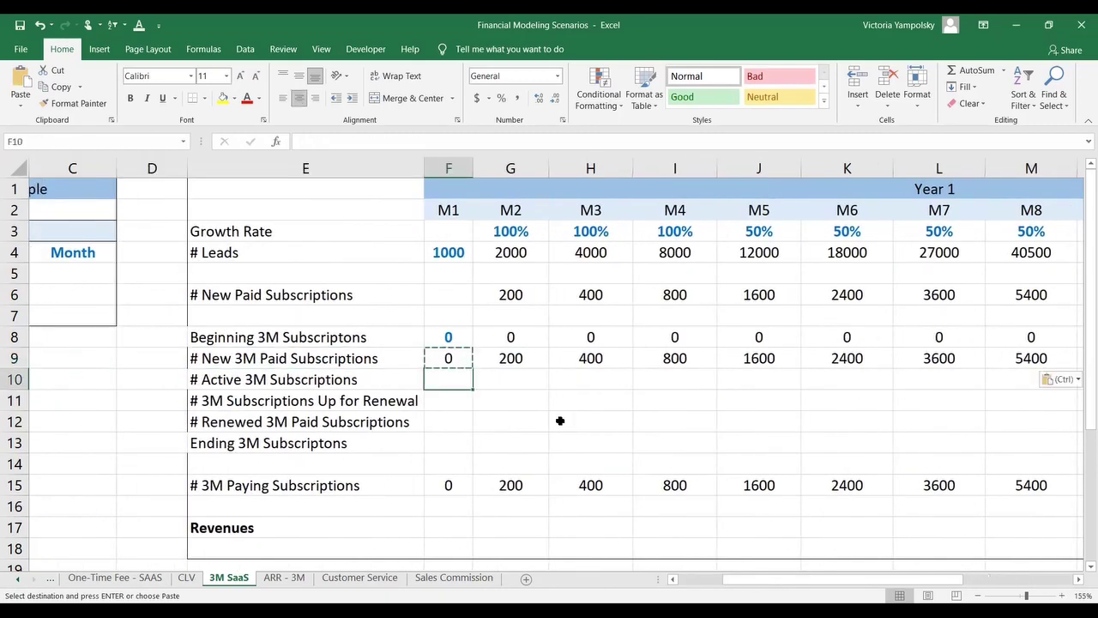
key("Escape")
key("Down")
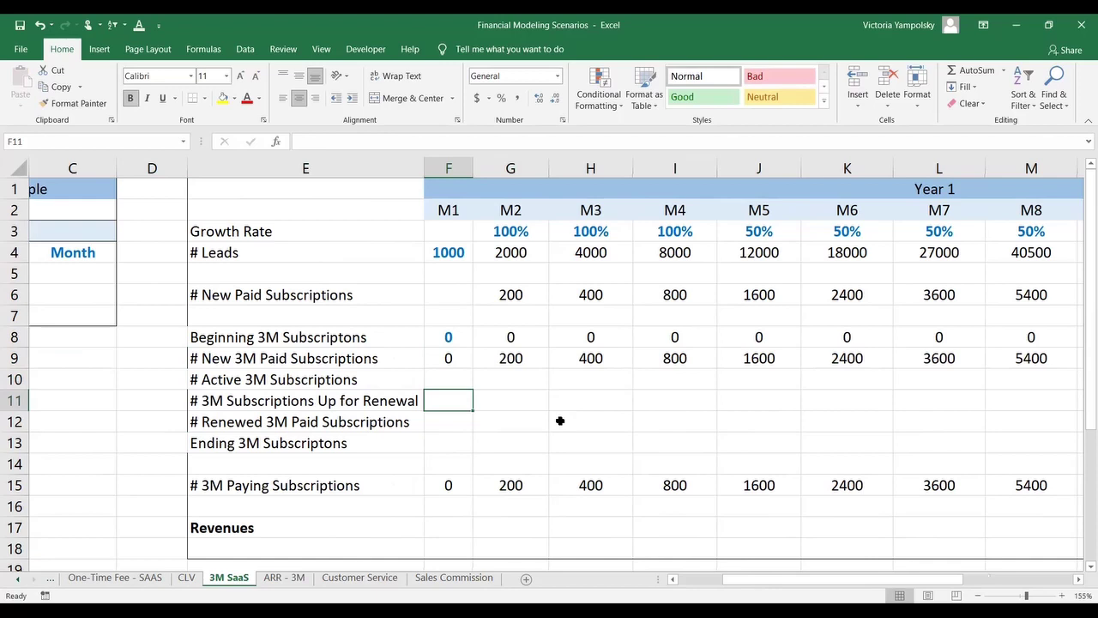
key("Up")
key("Up")
key("Up")
key("ctrl+c")
key("Down")
key("Down")
key("Down")
key("ctrl+v")
key("Right")
key("ctrl+v")
key("Right")
key("ctrl+v")
key("Right")
key("Escape")
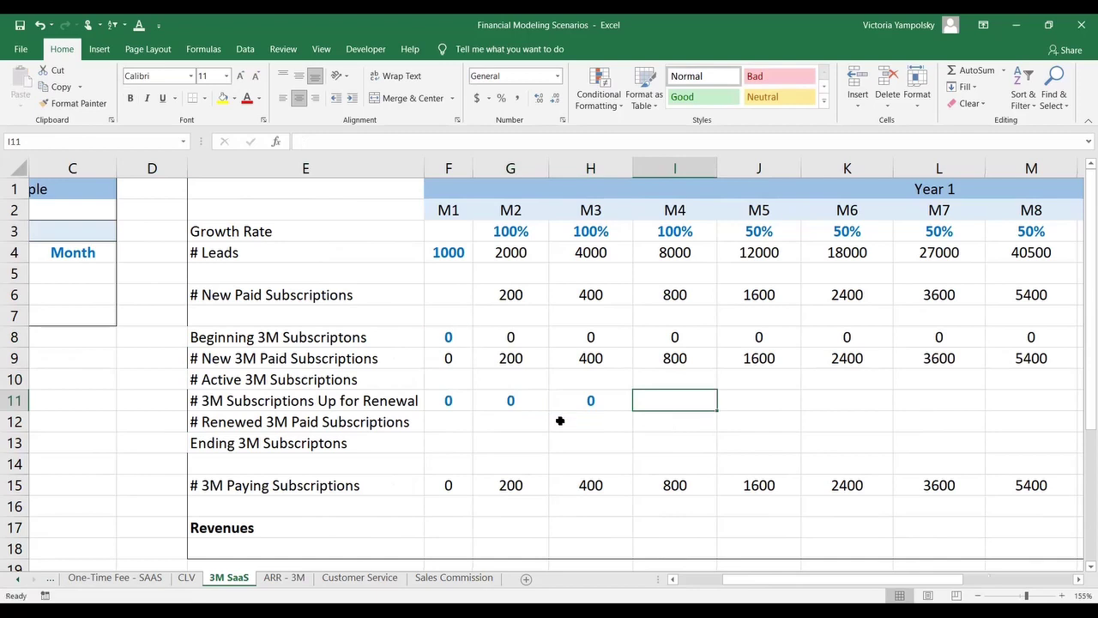
Enter =F9+F12 in I11 for M4 subscriptions up for renewal.
type("=")
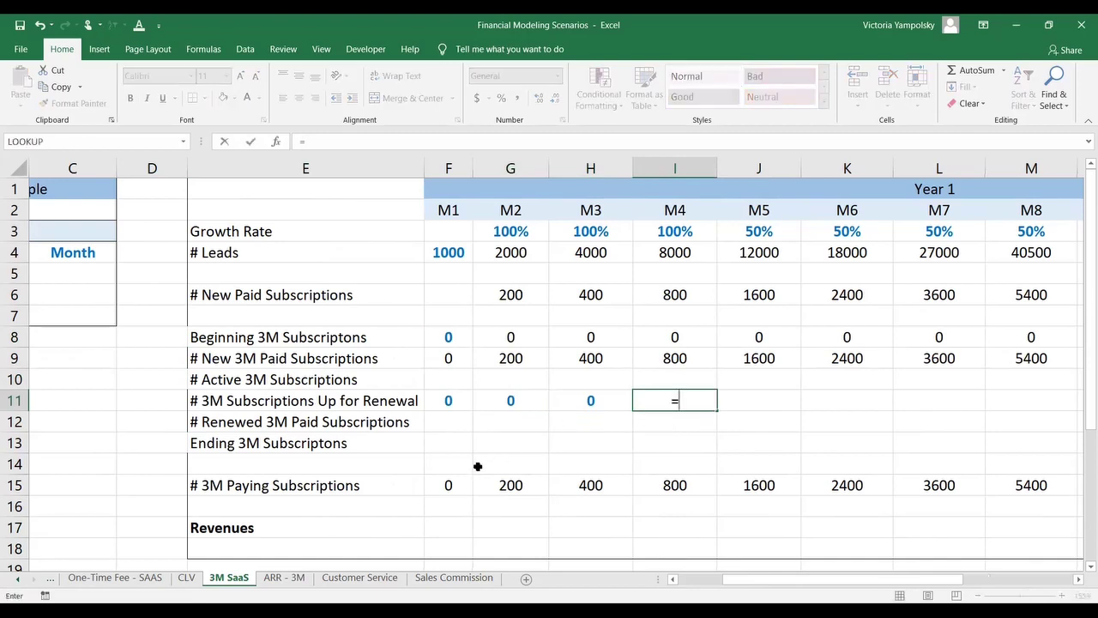
left_click(447, 359)
type("+")
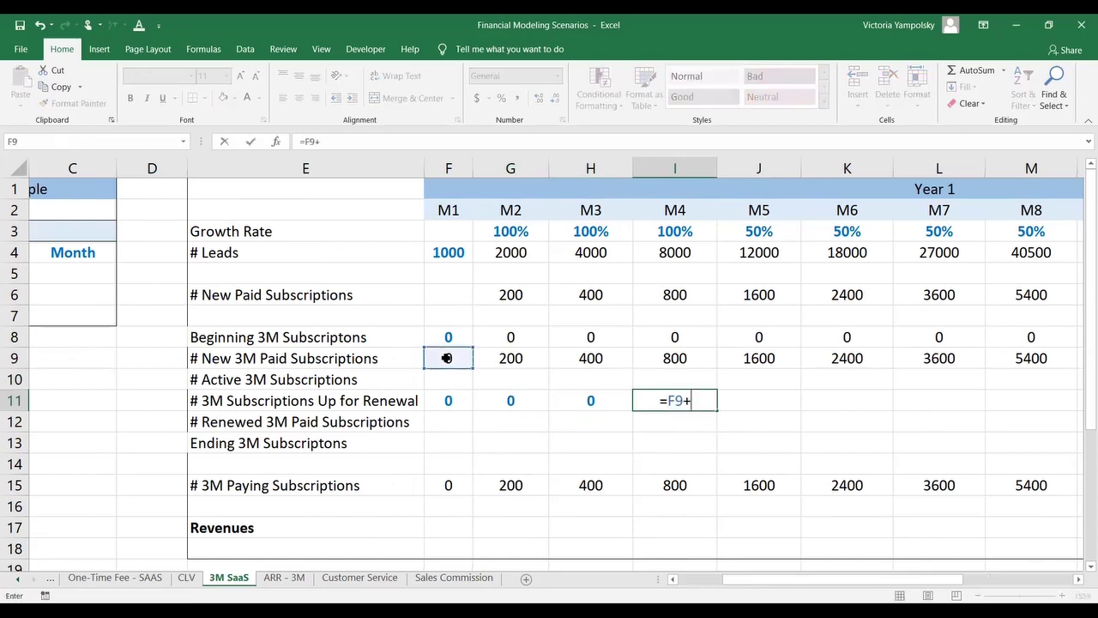
left_click(458, 422)
key("Return")
Copy the I11 renewal formula across J11:Q11 through M12.
key("Up")
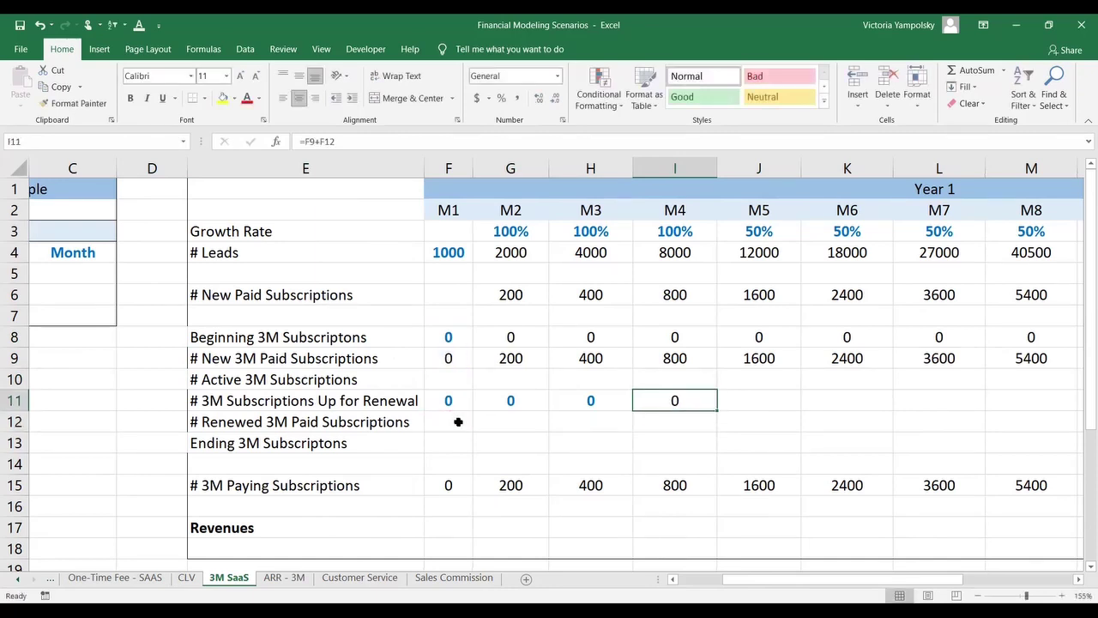
key("ctrl+c")
key("Right")
key("shift+Right")
key("shift+Right")
key("shift+Right")
key("shift+Right")
key("shift+Right")
key("shift+Right")
key("shift+Right")
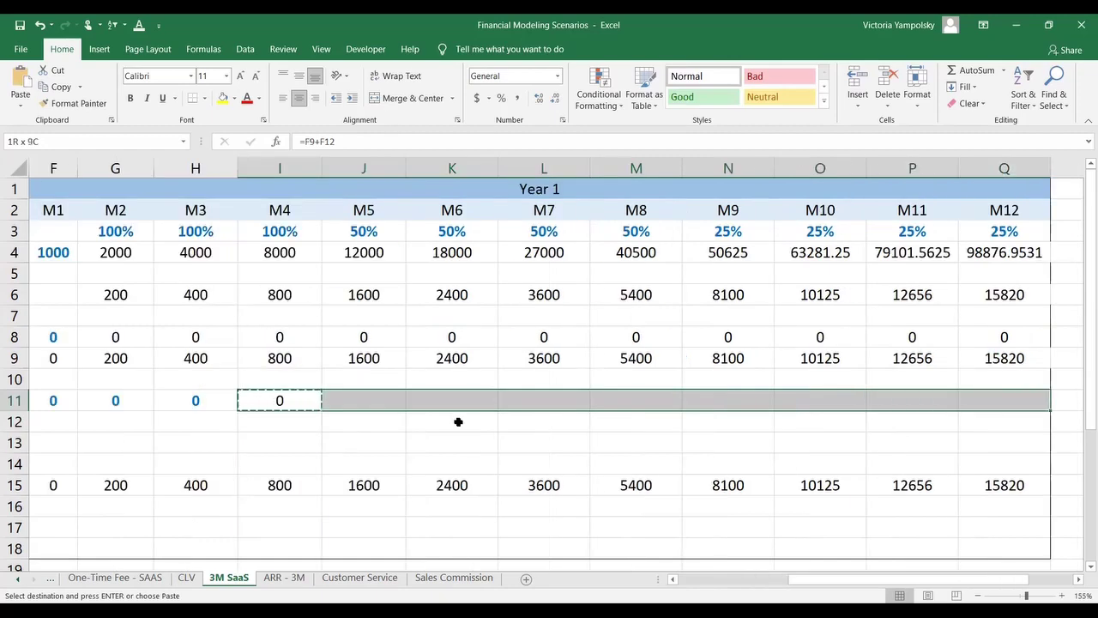
key("ctrl+v")
key("Left")
key("Left")
key("Left")
key("Left")
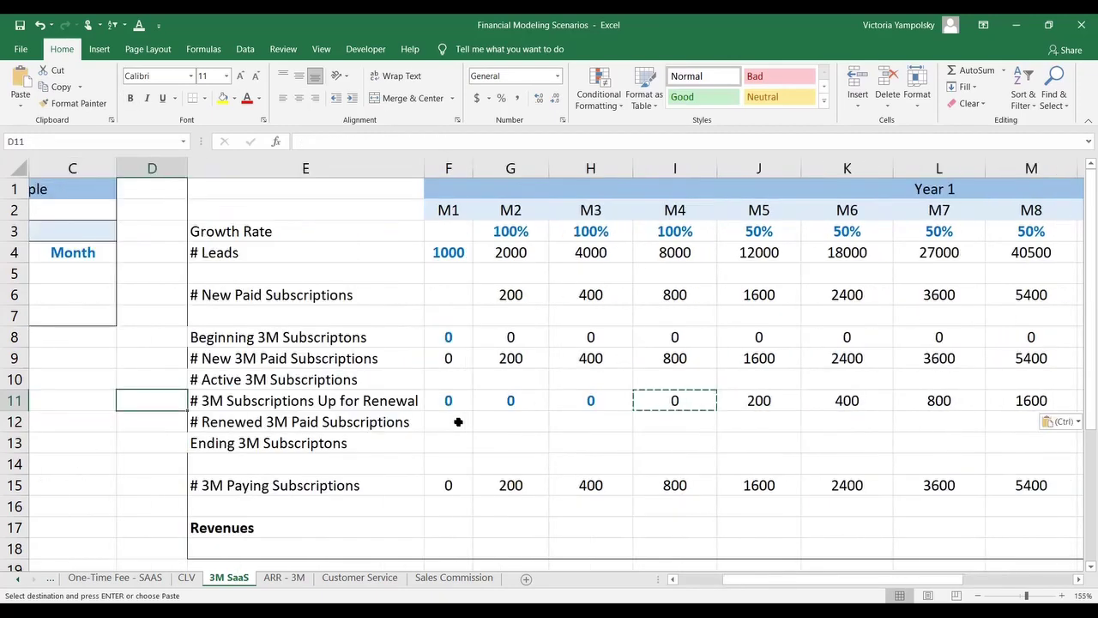
key("Up")
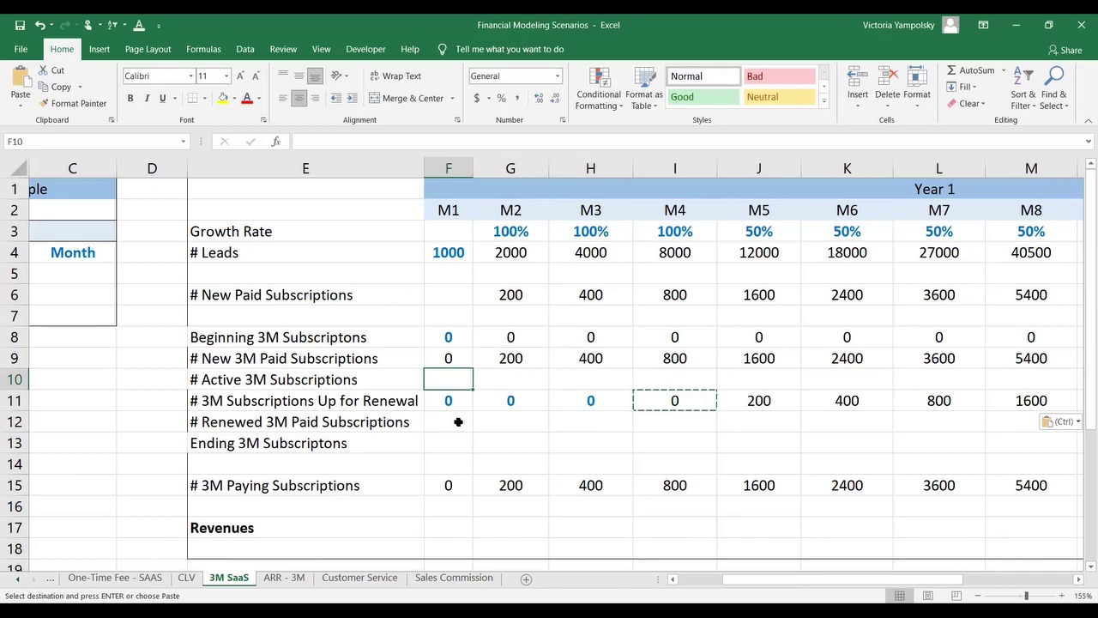
Enter =F8-F11 in F10 for M1 active 3M subscriptions.
type("=")
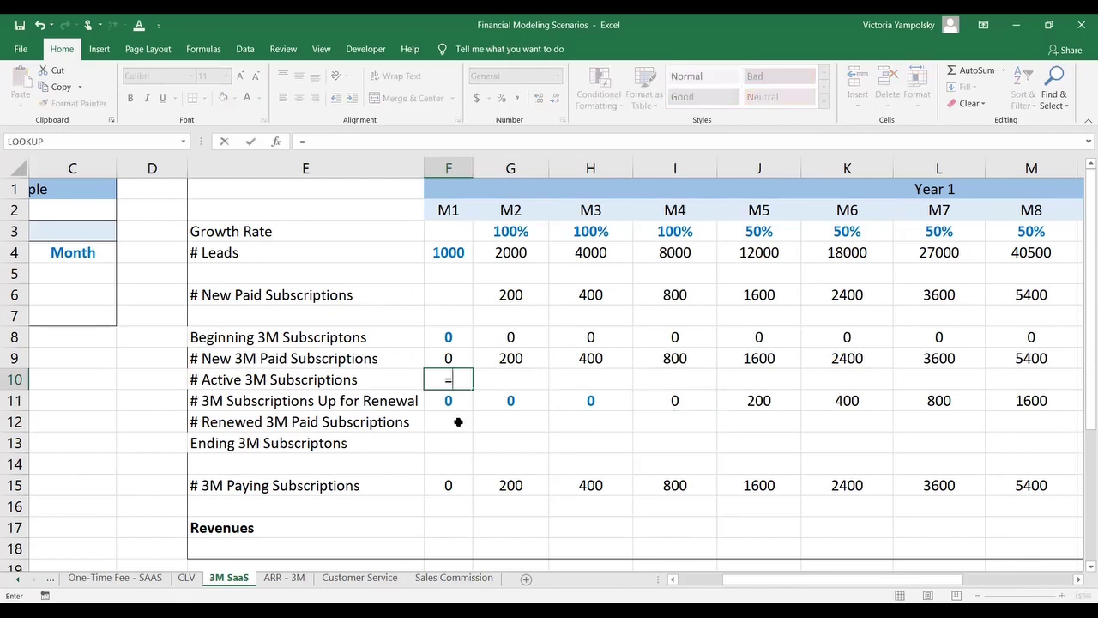
key("Up")
key("Up")
type("-")
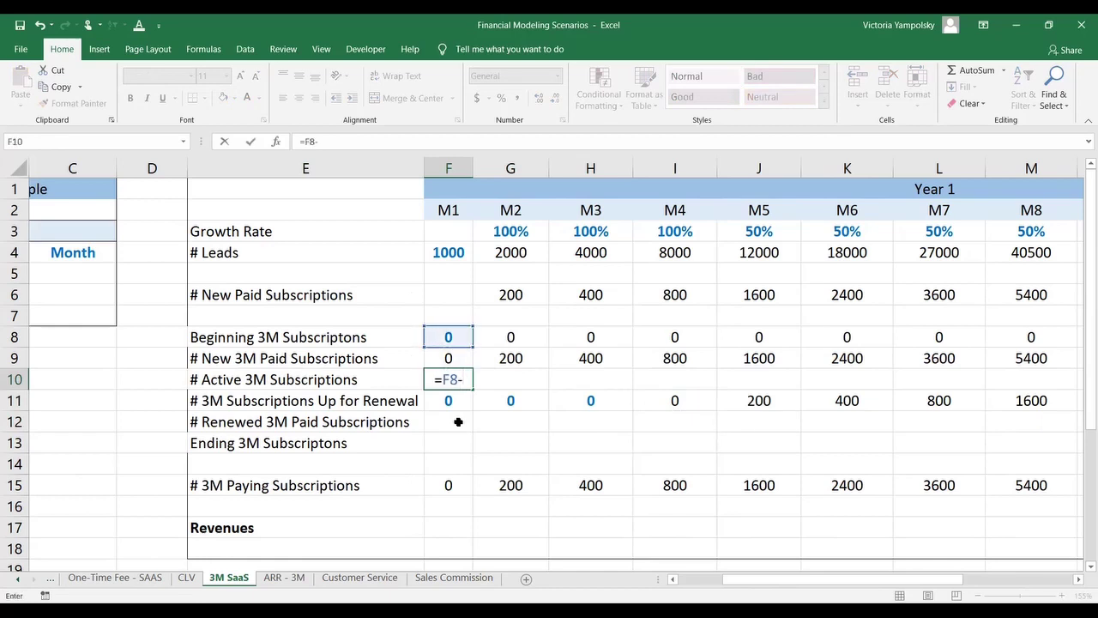
key("Down")
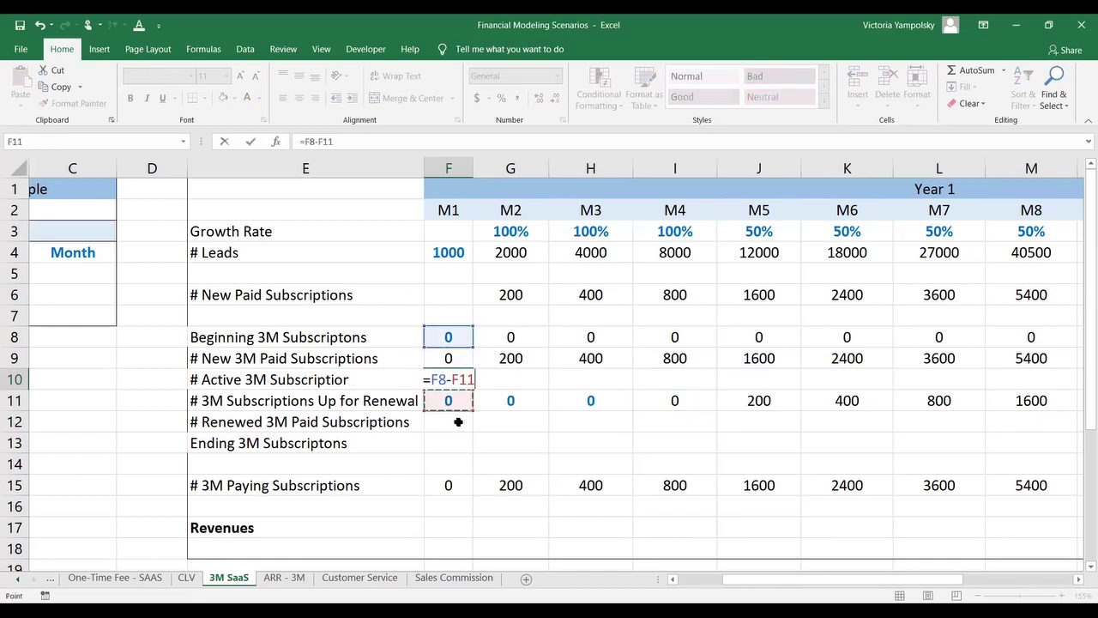
key("Return")
Copy the active subscriptions formula across G10:Q10 and check the M5 result.
key("Up")
key("ctrl+c")
key("Right")
key("shift+Right")
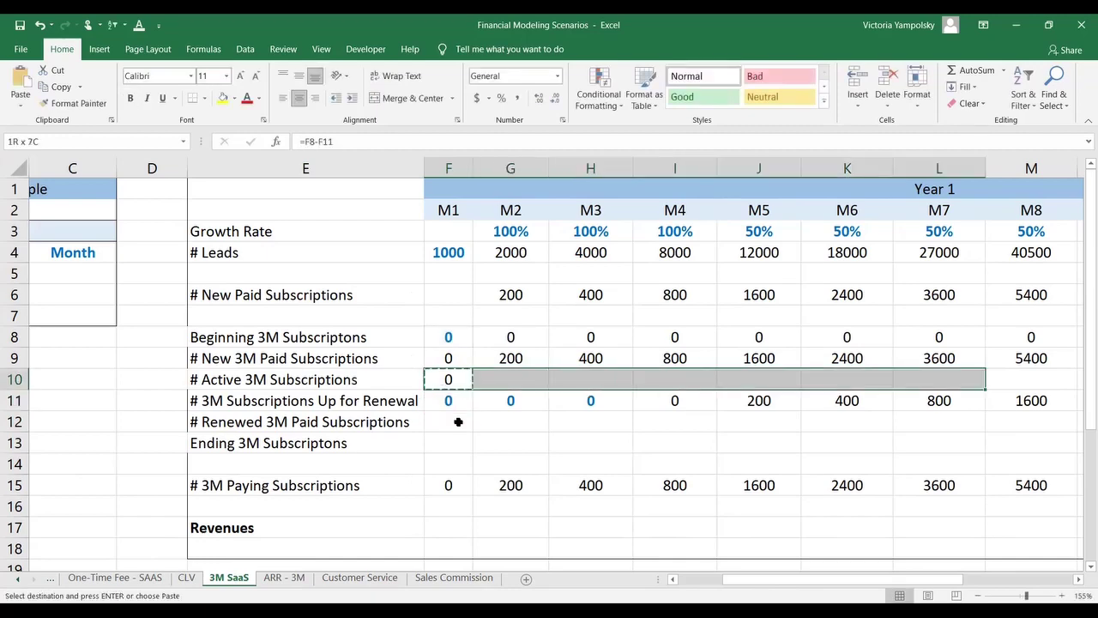
key("shift+Right")
key("shift+Right")
key("shift+Right")
key("shift+Right")
key("shift+Right")
key("ctrl+v")
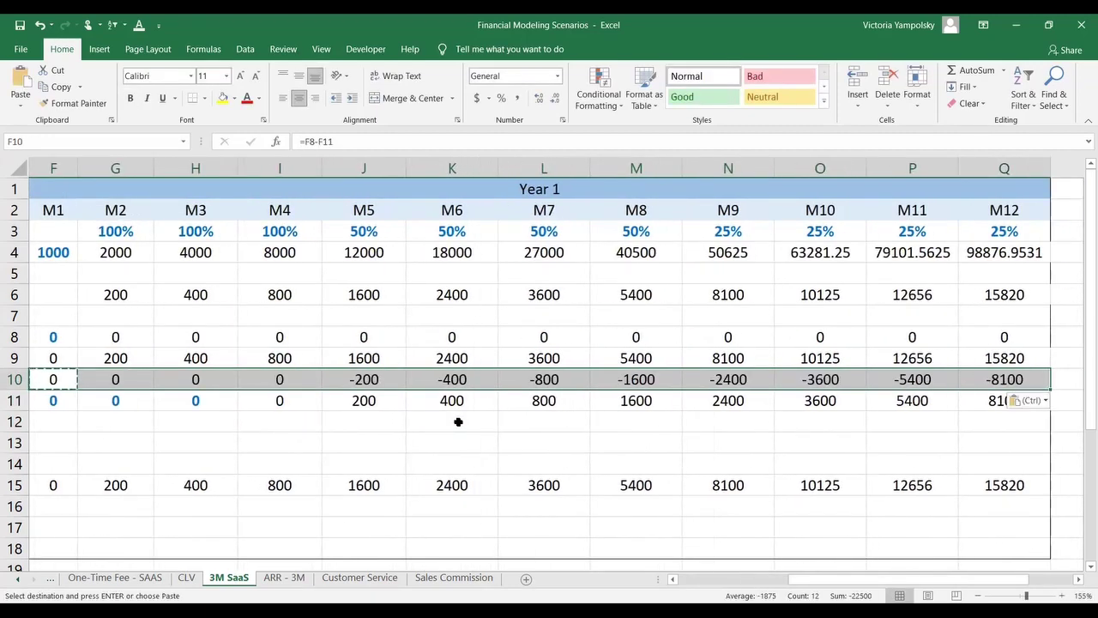
key("shift+Left")
key("shift+Left")
key("shift+Left")
key("shift+Left")
key("shift+Left")
key("shift+Left")
key("shift+Left")
key("shift+Left")
key("shift+Left")
key("shift+Left")
key("shift+Left")
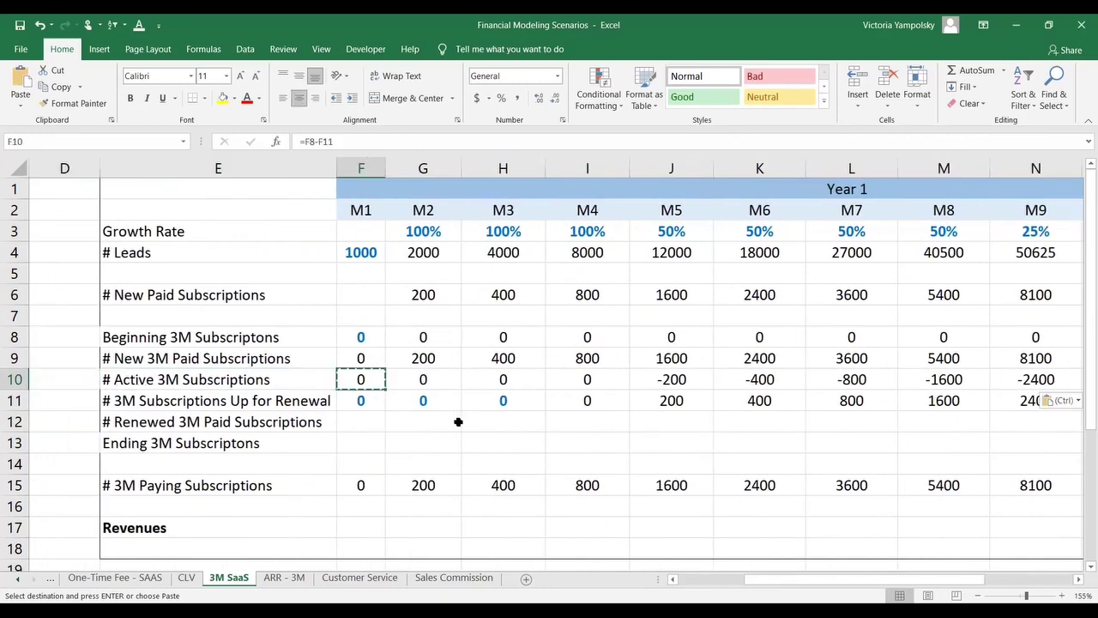
key("Right")
key("Right")
key("Right")
key("Right")
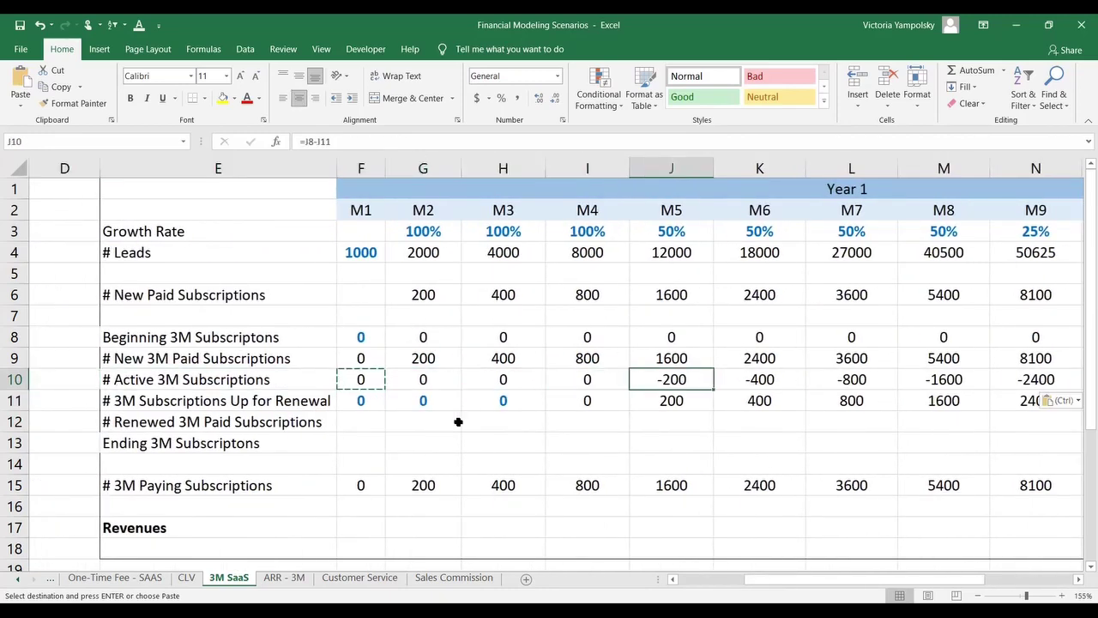
key("Left")
key("Left")
key("Left")
key("Left")
key("Left")
key("Left")
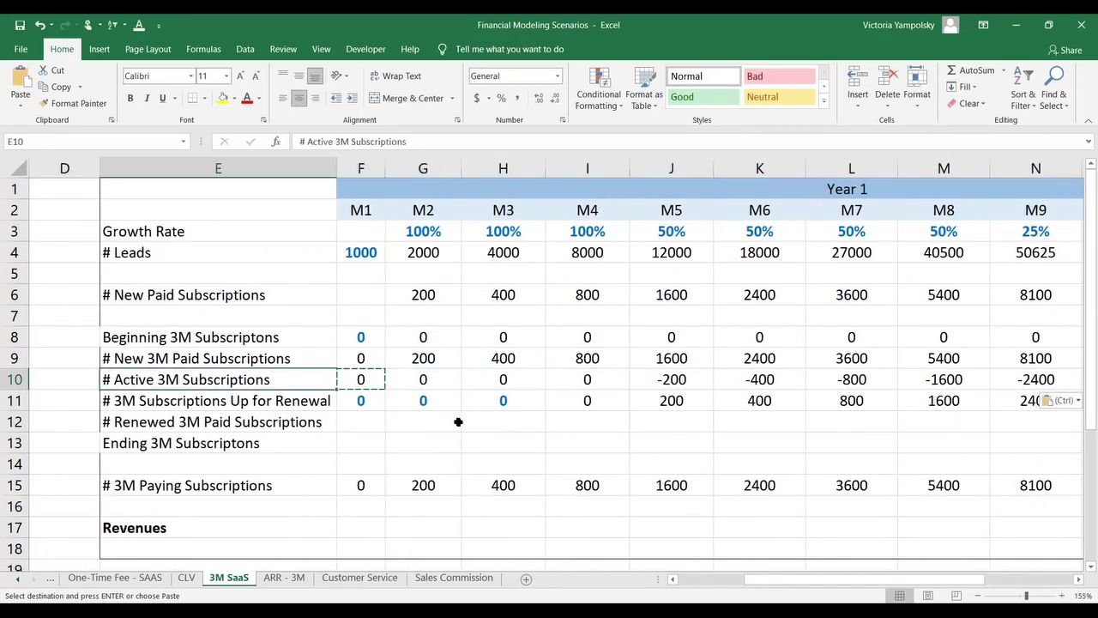
key("Right")
key("Right")
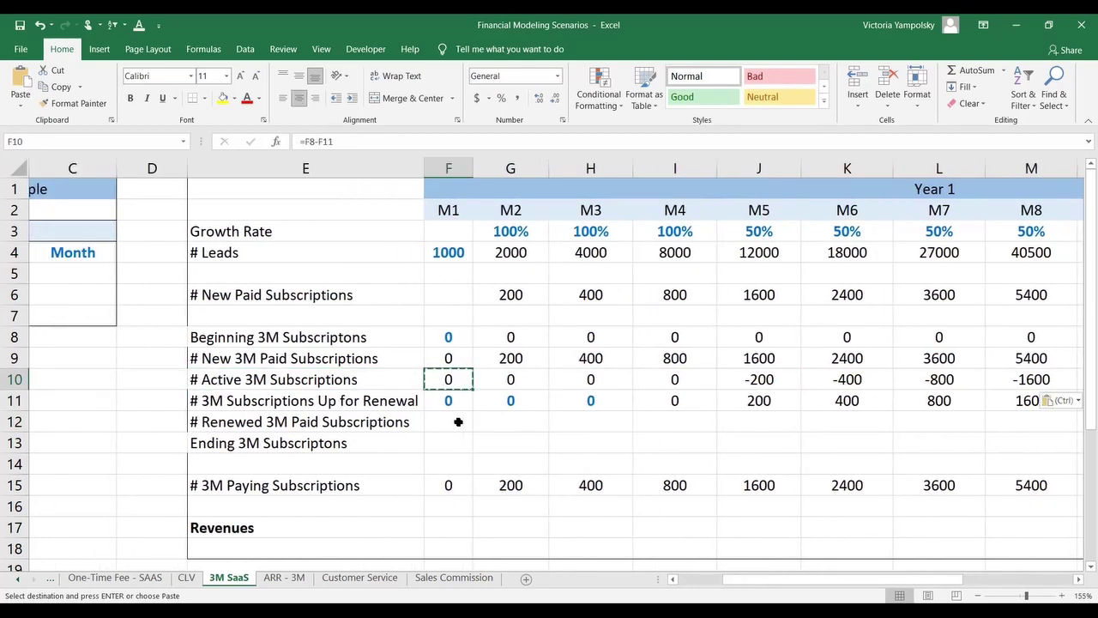
Review the M1–M4 renewal values and the month 4 renewal formula.
left_click(17, 378)
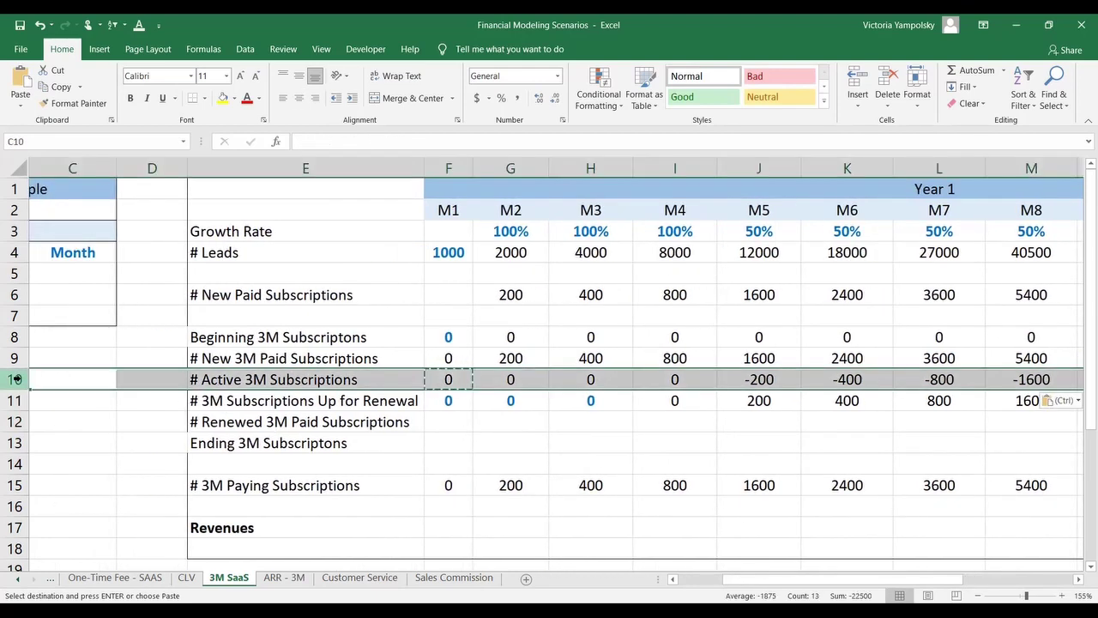
key("shift+Down")
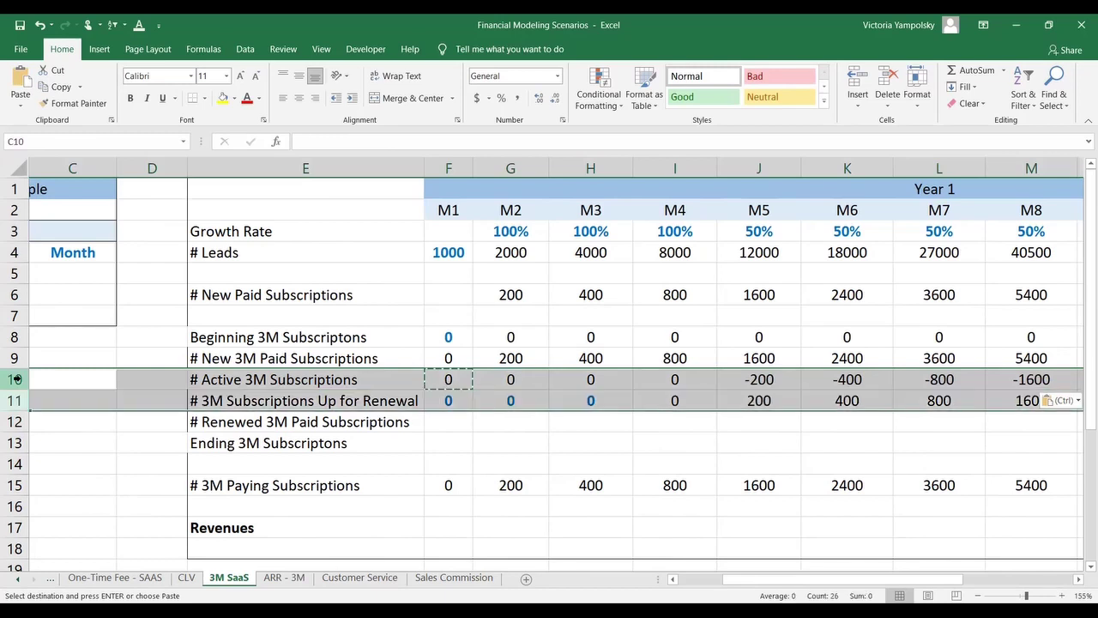
left_click(437, 401)
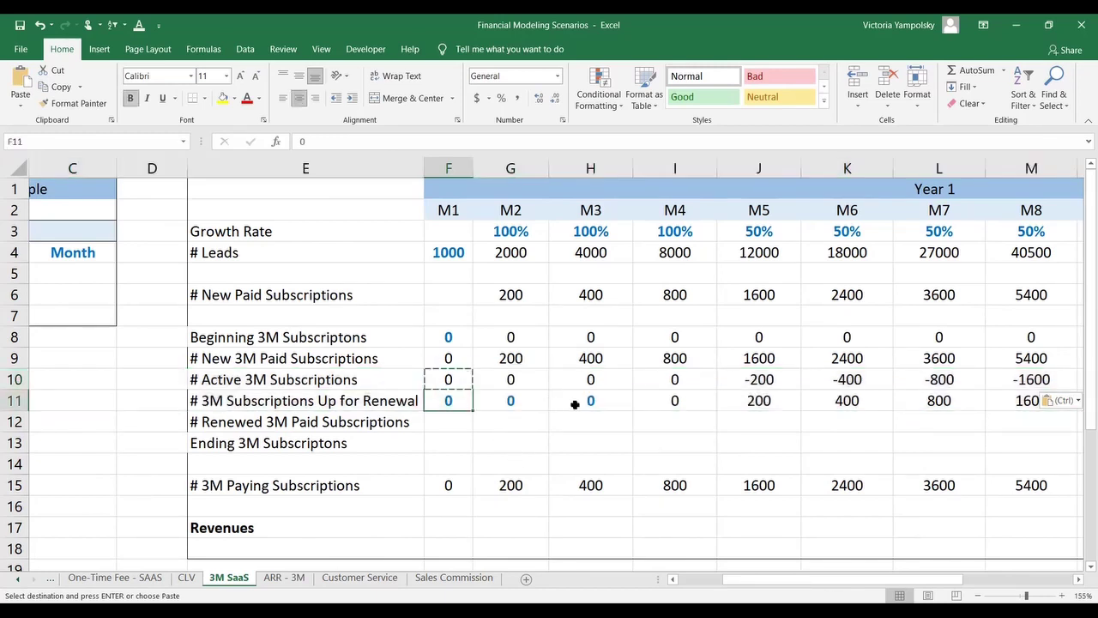
left_click(566, 399)
left_click(364, 397)
left_click(522, 398)
left_click(598, 400)
left_click(646, 400)
right_click(646, 400)
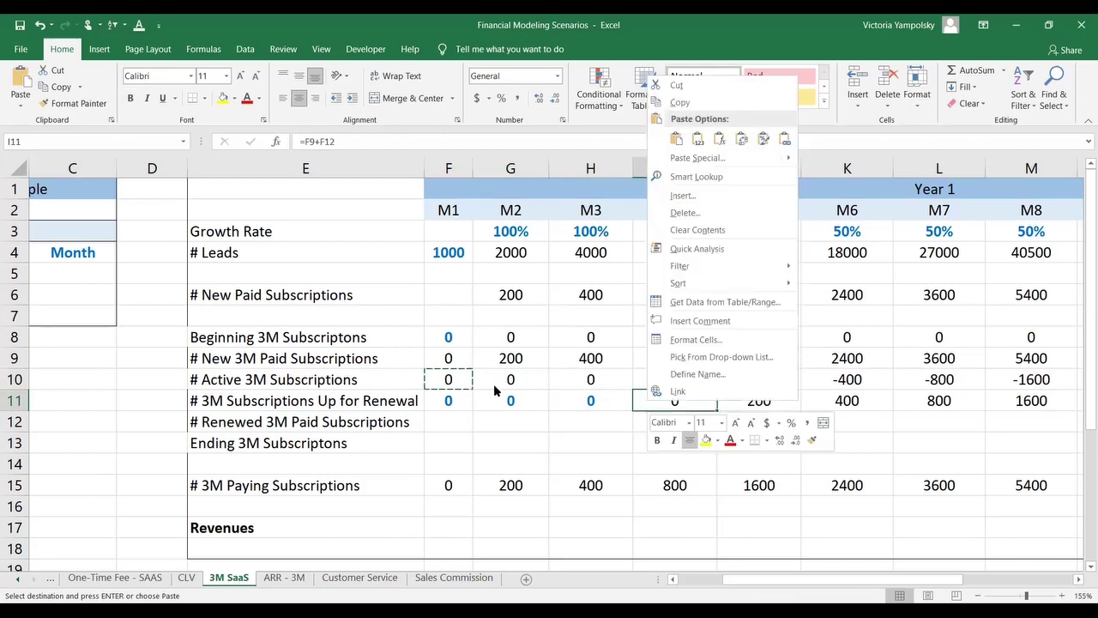
left_click(450, 400)
left_click(464, 428)
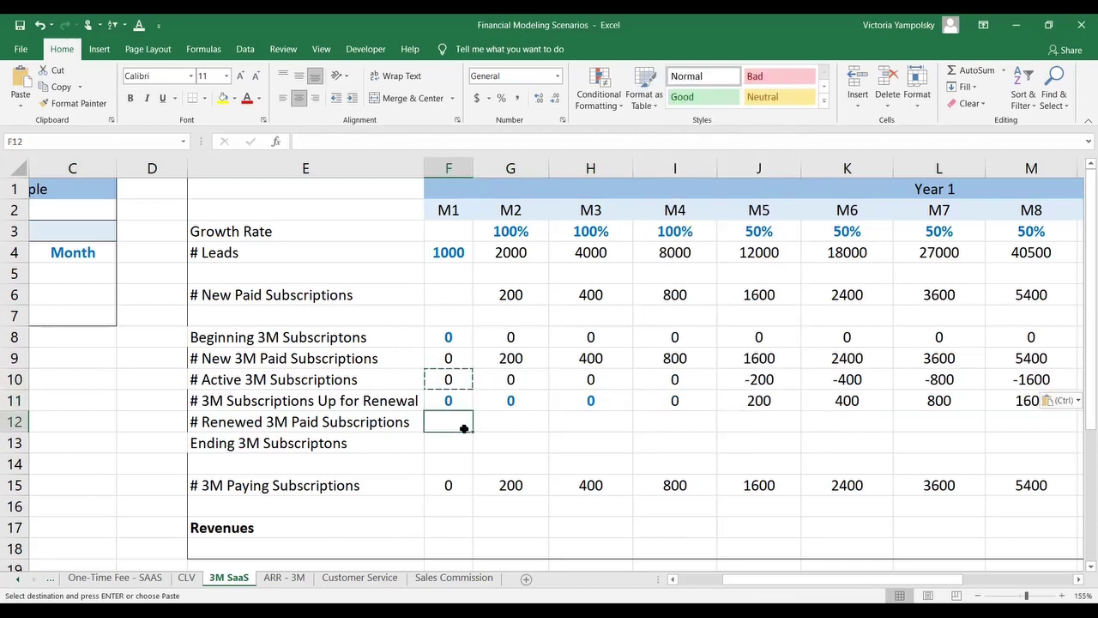
Enter =FLOOR(F11*$B$7,1) in F12 for month 1 renewed subscriptions.
type("=")
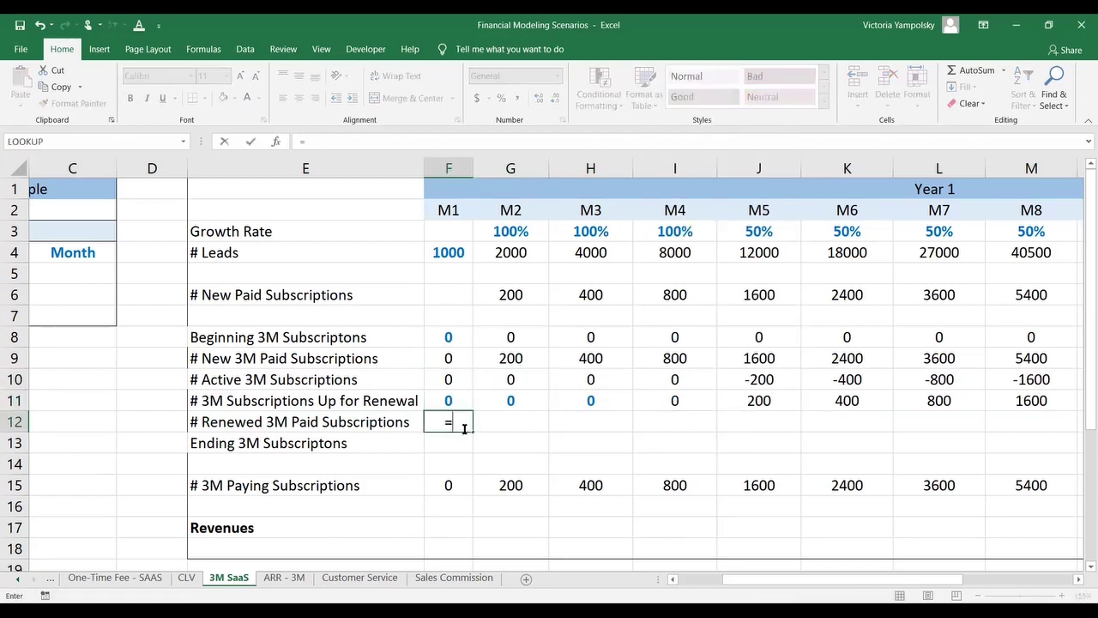
type("floor(")
key("Up")
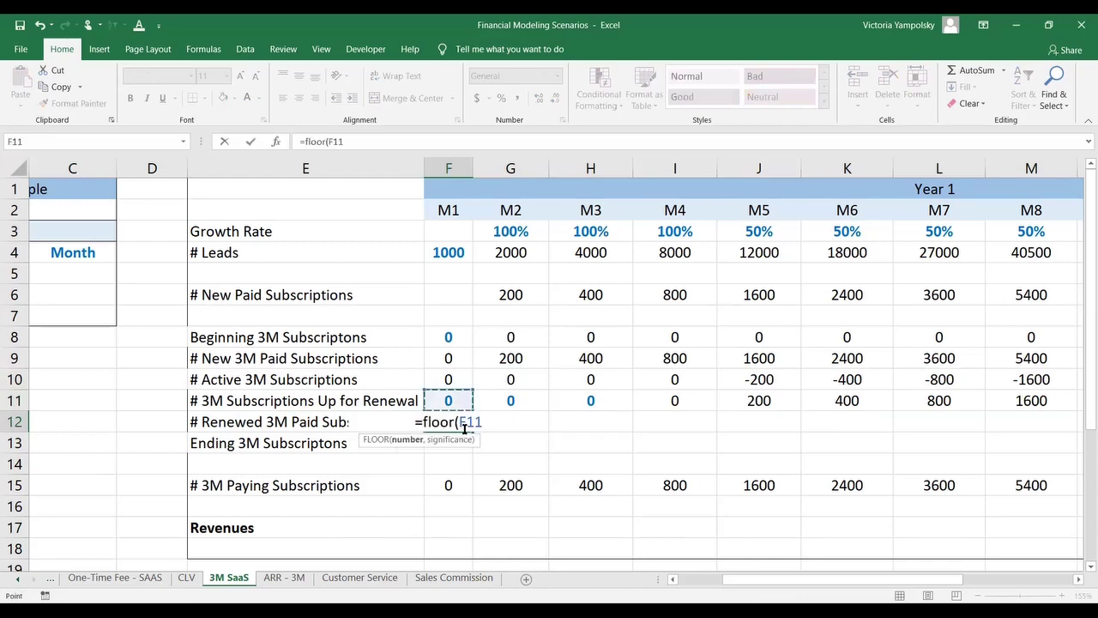
type("*")
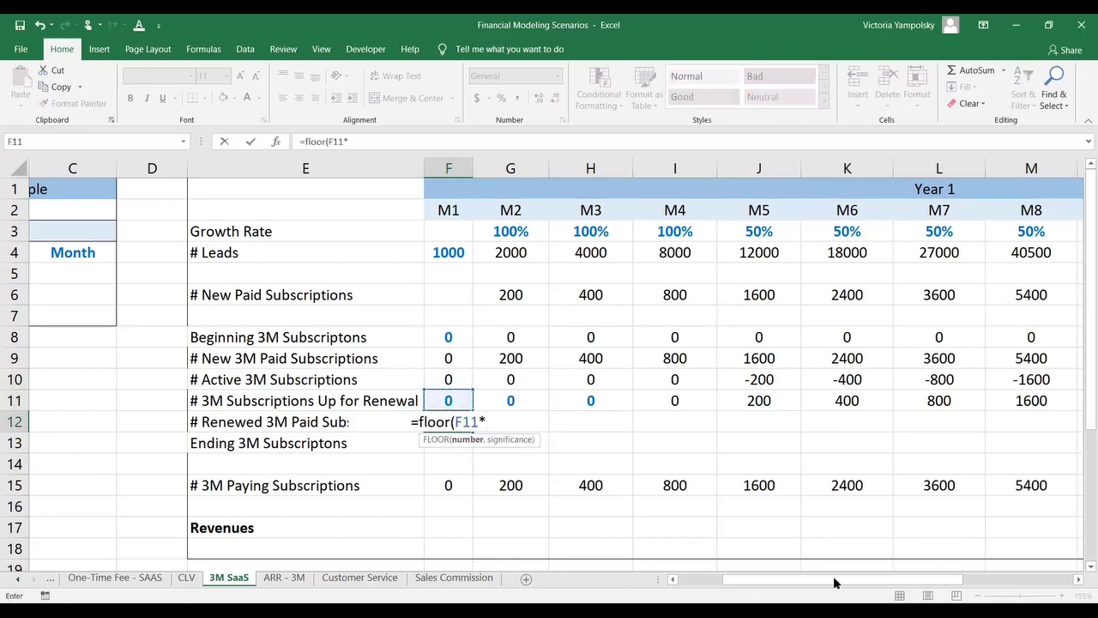
left_click_drag(833, 576, 788, 575)
left_click(246, 314)
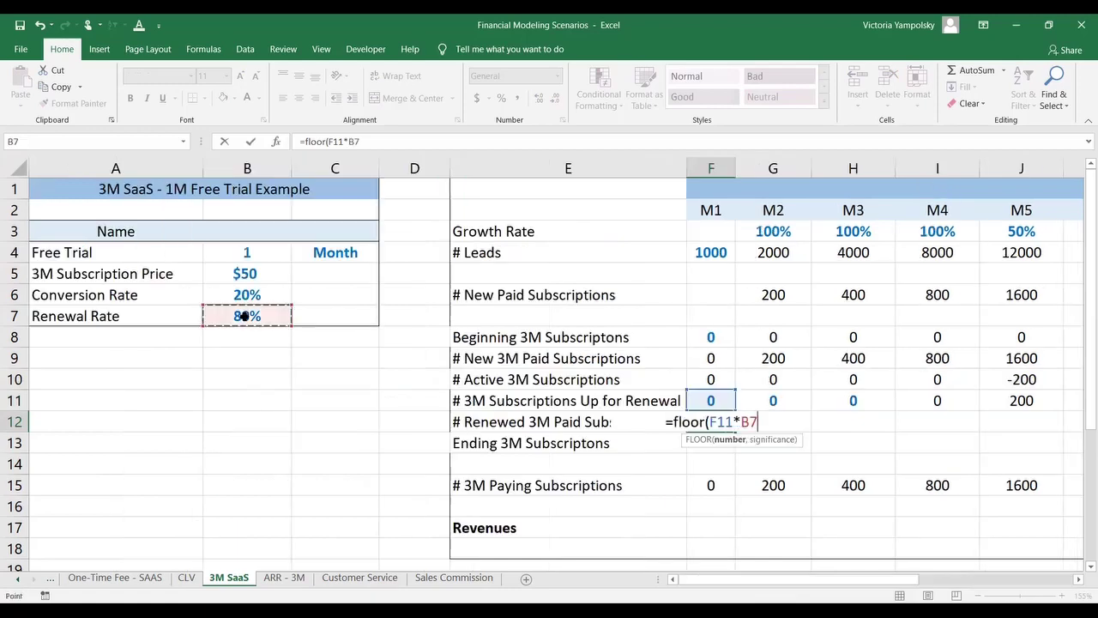
key("F4")
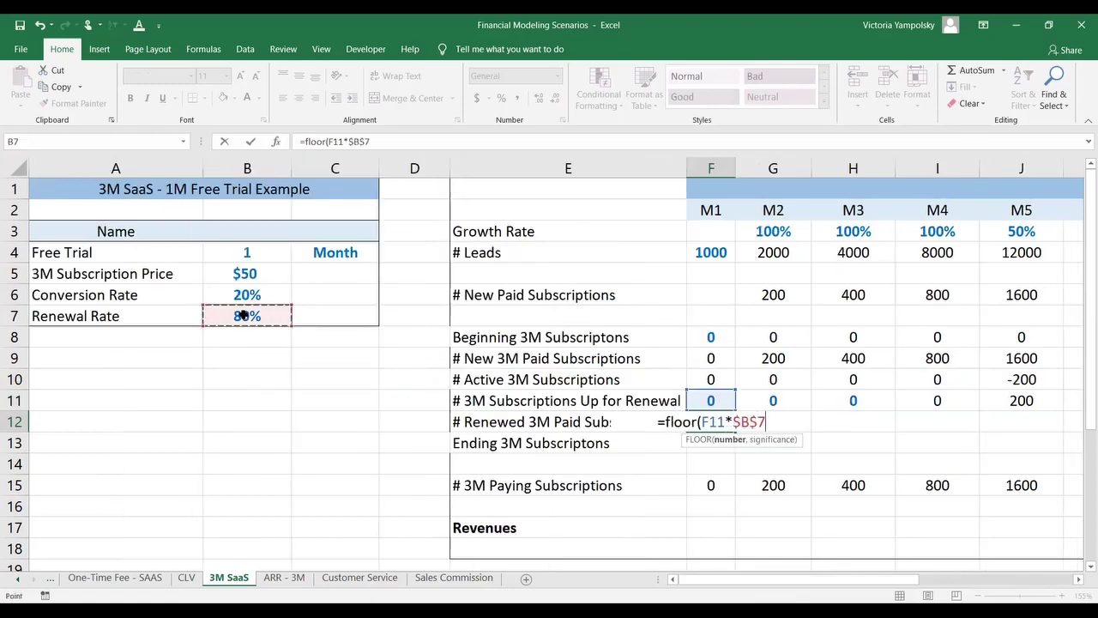
type(",1)")
key("Return")
Copy the renewed-subscriptions formula across F12:Q12 for all twelve months.
key("Up")
key("ctrl+c")
key("shift+Right")
key("shift+Right")
key("shift+Right")
key("shift+Right")
key("shift+Right")
key("shift+Right")
key("shift+Right")
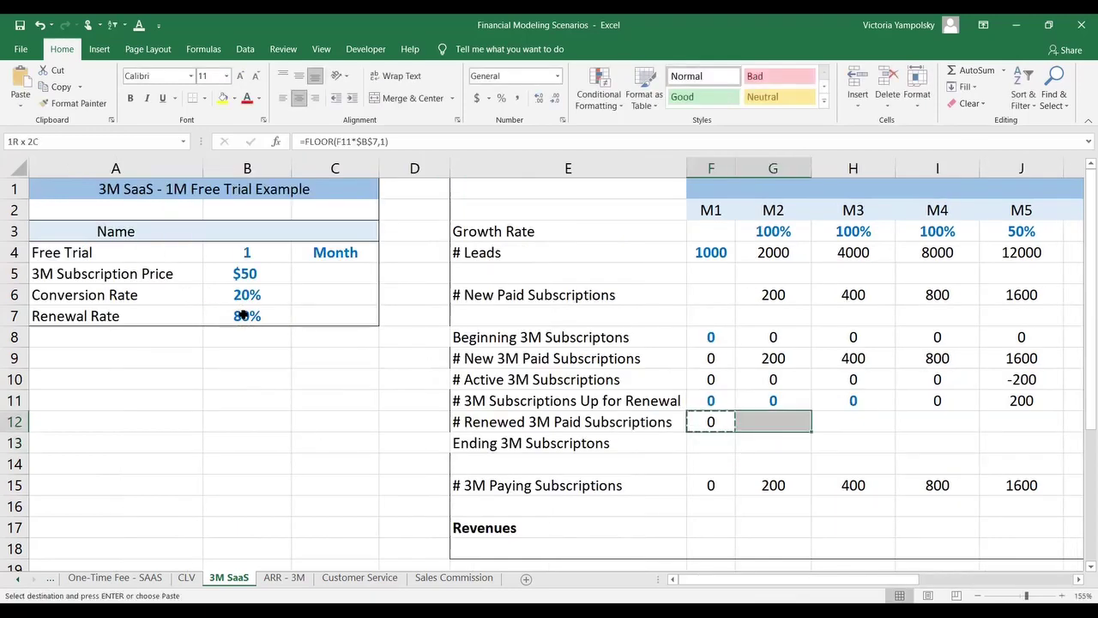
key("shift+Right")
key("shift+Right")
key("shift+Right")
key("shift+Right")
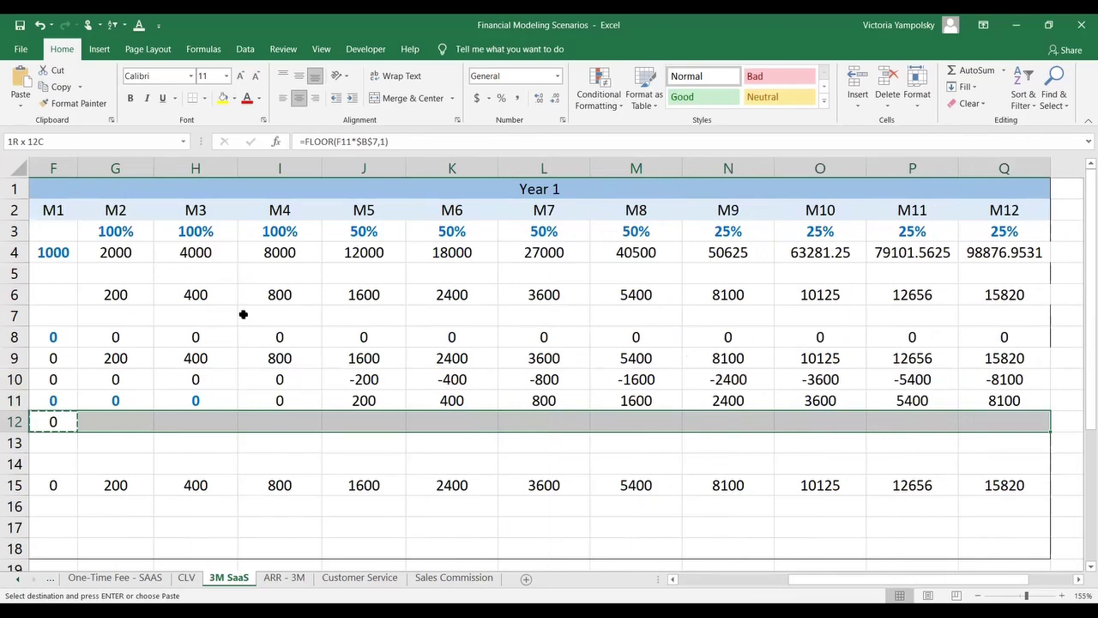
key("ctrl+v")
key("shift+BackSpace")
key("Right")
key("Down")
key("Left")
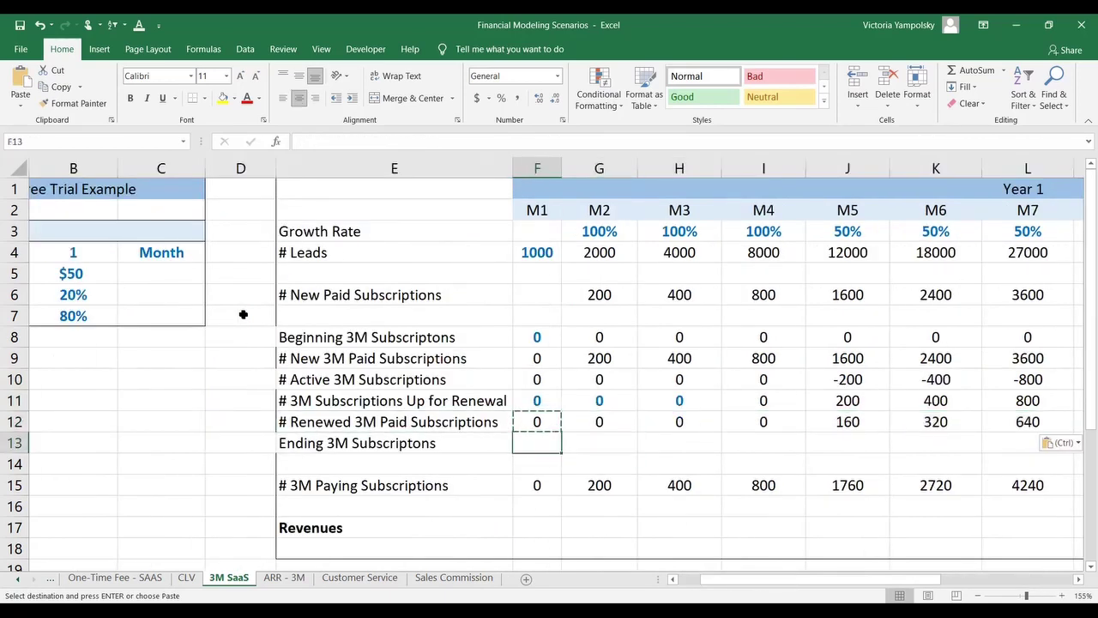
Enter =F9+F10+F12 in F13 for month 1 ending subscriptions.
type("=")
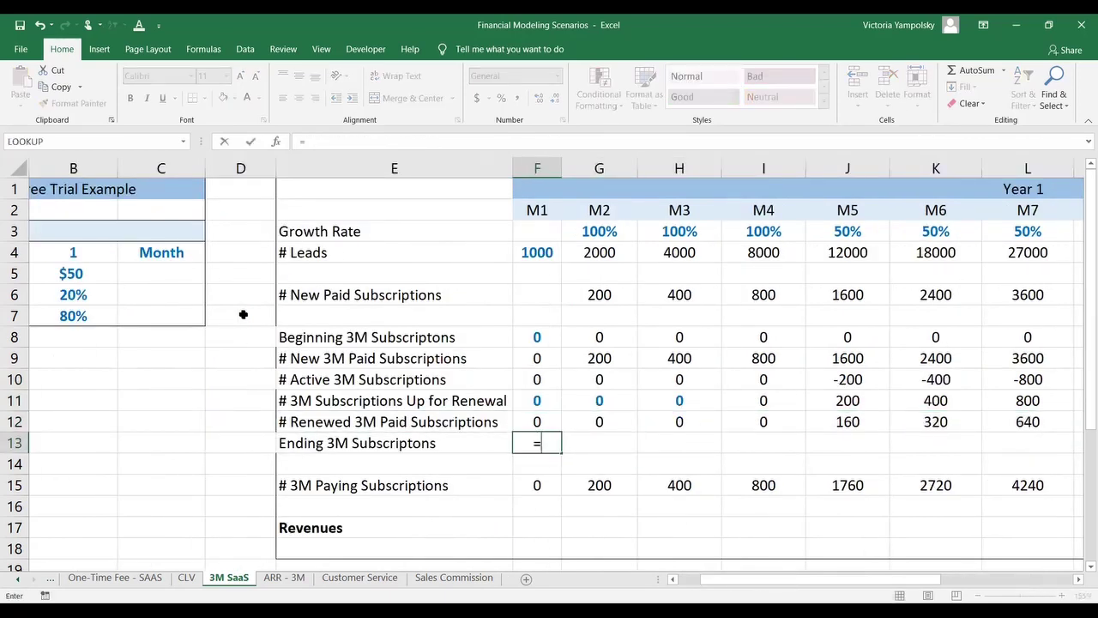
key("Up")
key("Up")
key("Up")
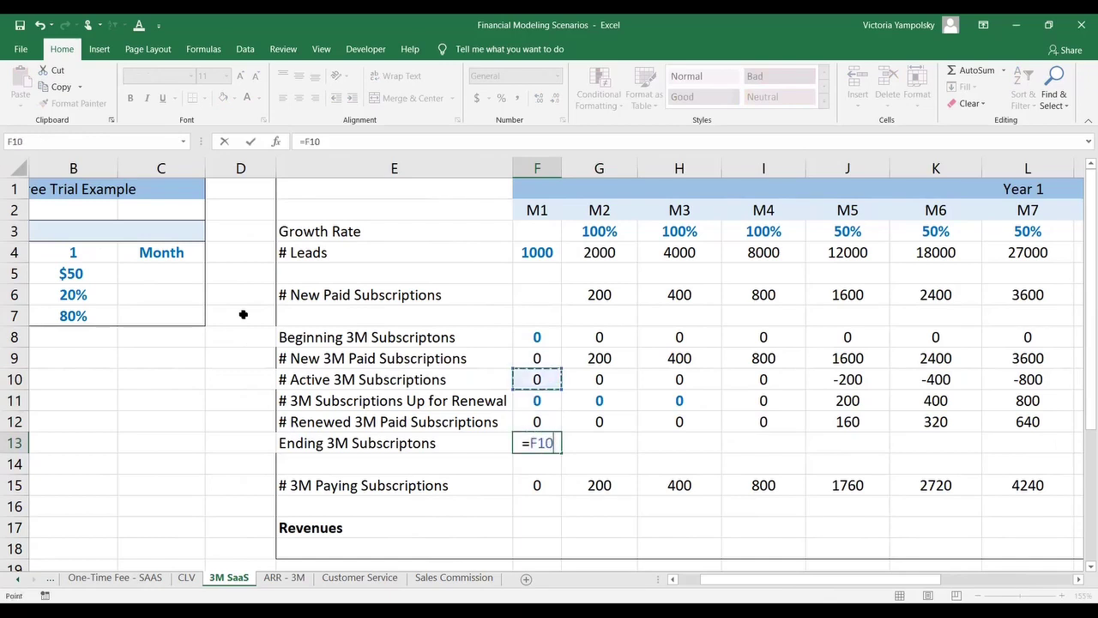
key("Up")
type("+")
left_click(519, 379)
type("+")
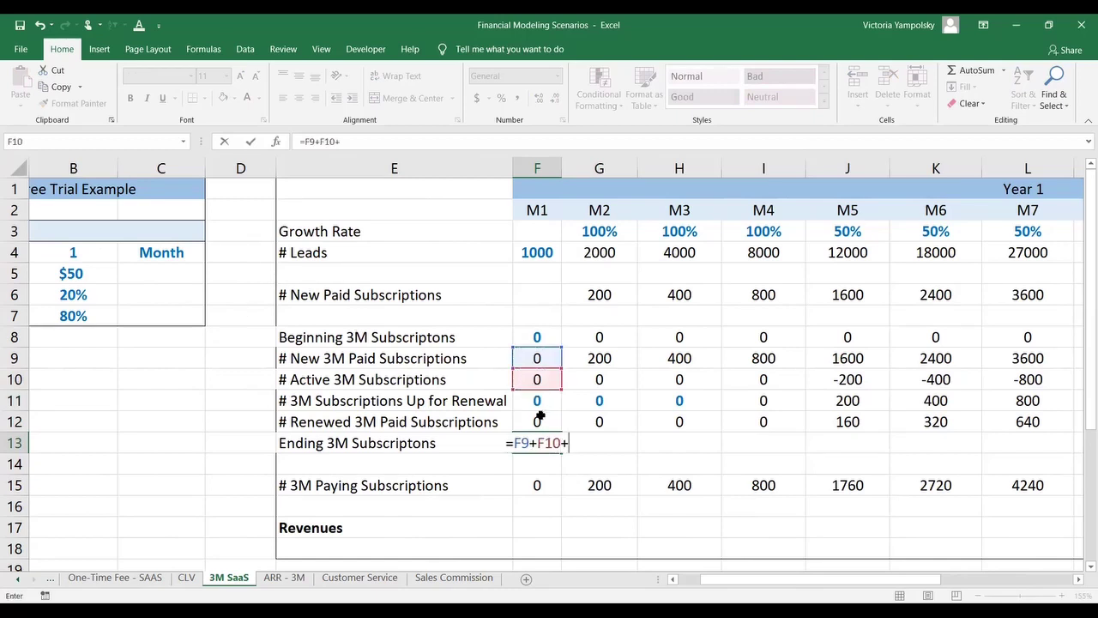
left_click(536, 421)
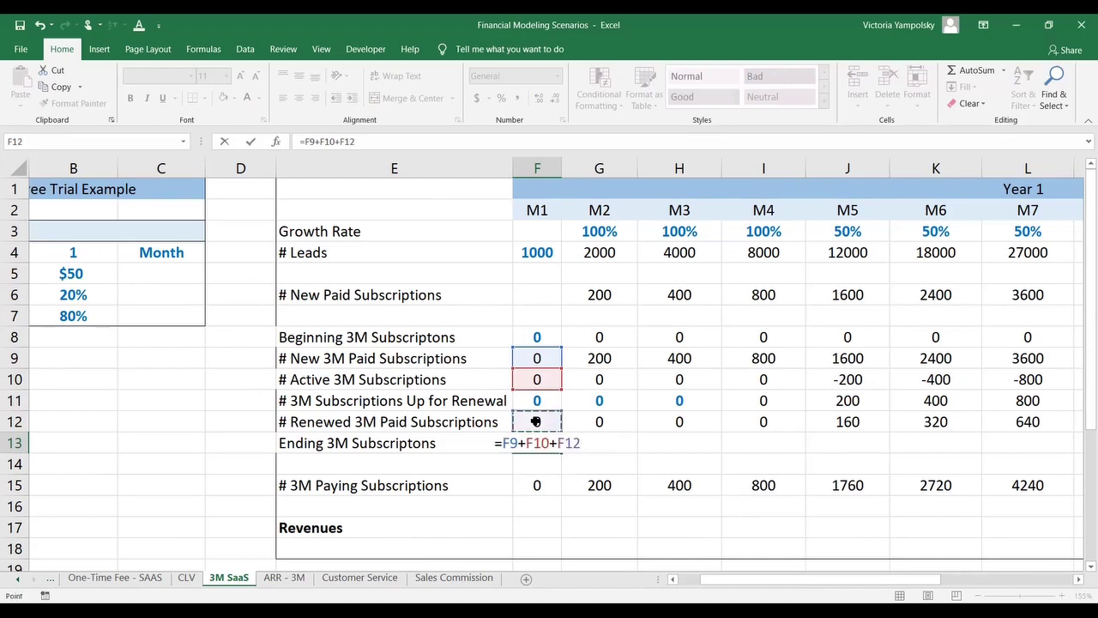
key("ctrl+Return")
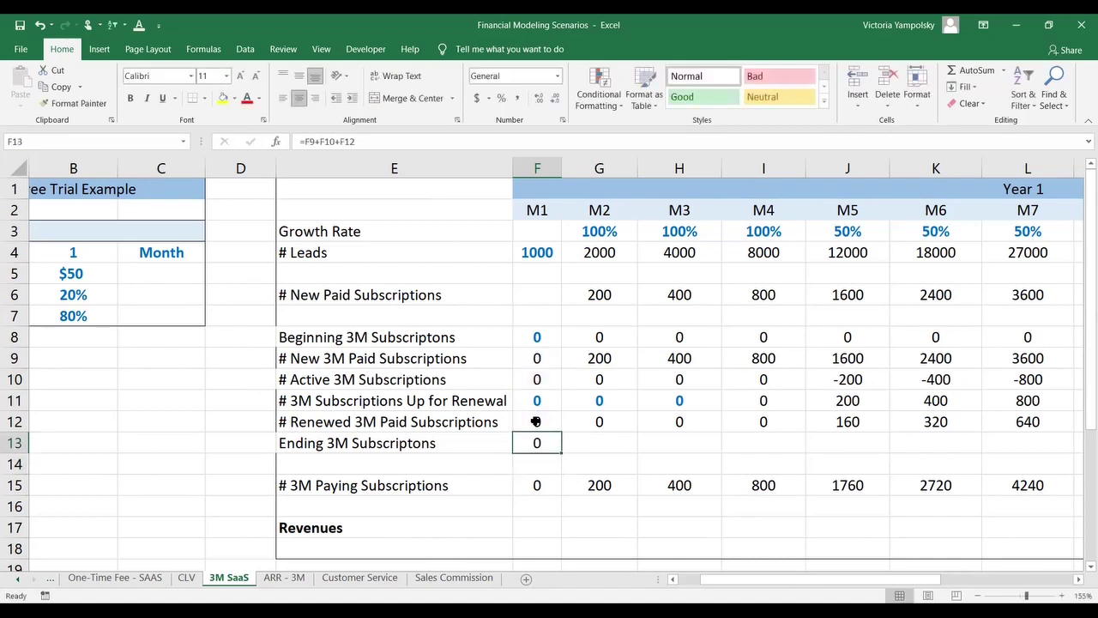
Fill the ending formula across F13:Q13 and inspect the M2 formula in G13.
key("ctrl+c")
key("shift+Right")
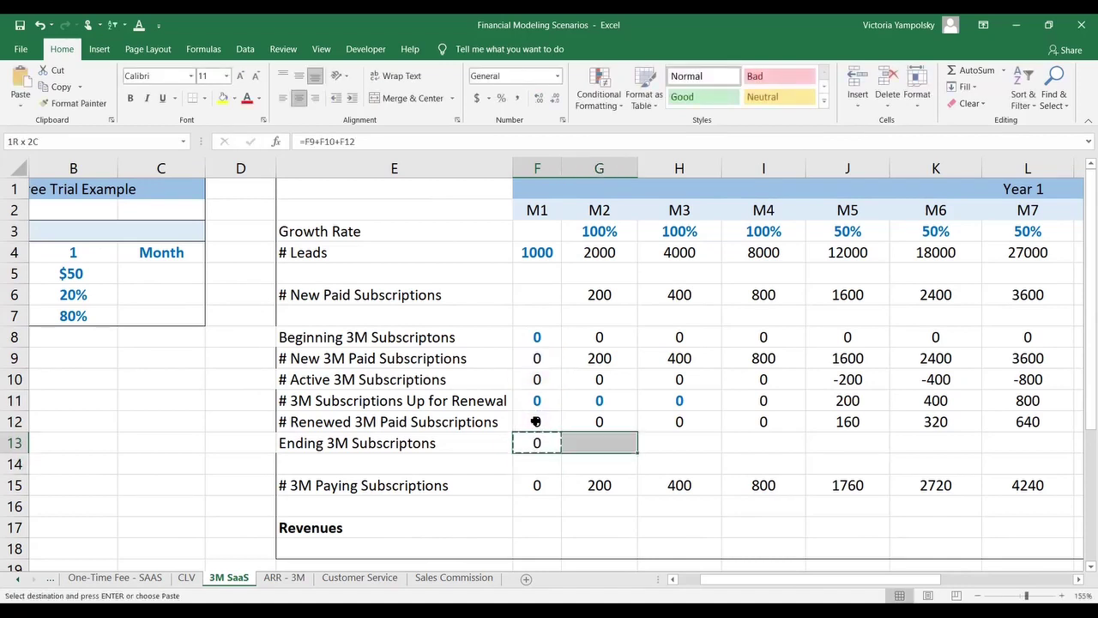
key("shift+Right")
key("shift+Right")
key("shift+Right")
key("shift+Right")
key("shift+Right")
key("shift+Right")
key("shift+Right")
key("shift+Right")
key("shift+Right")
key("shift+Right")
key("ctrl+v")
key("Left")
key("Right")
key("Right")
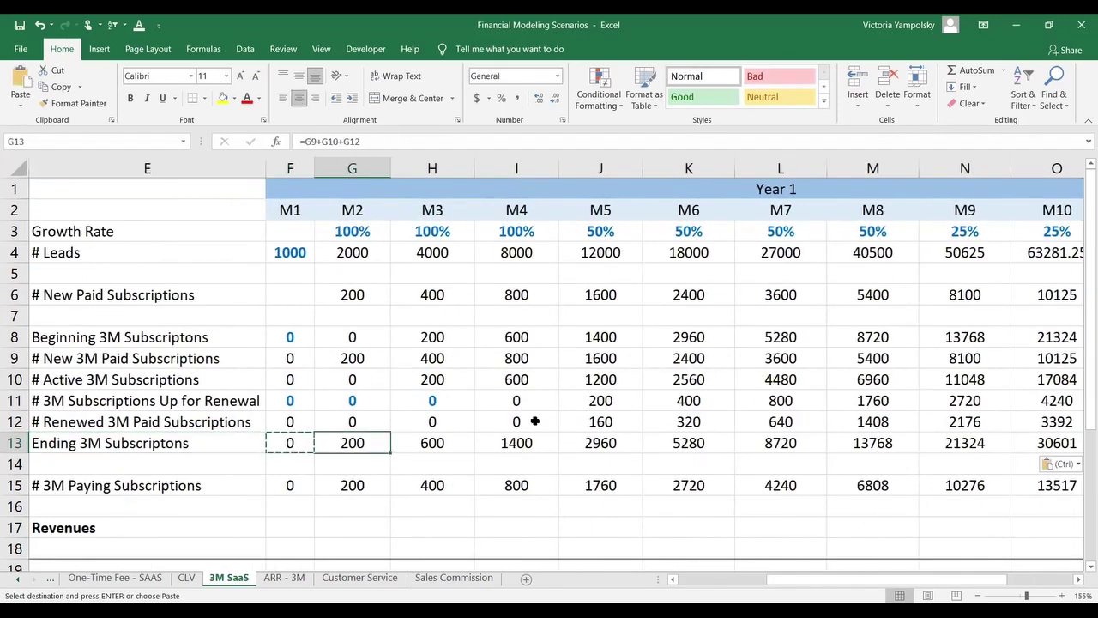
left_click(328, 141)
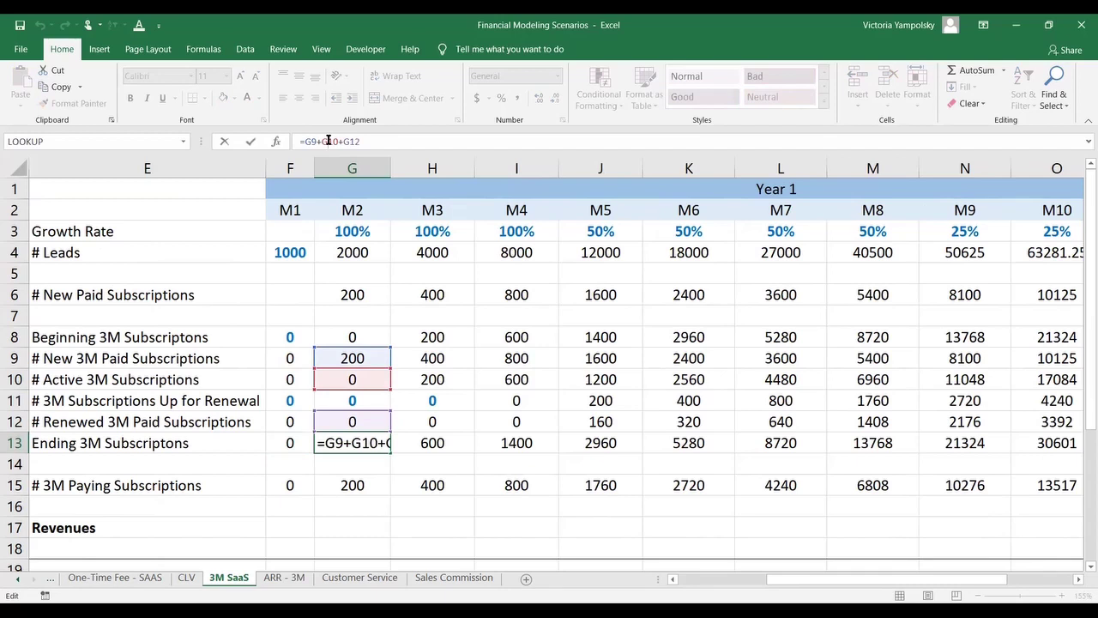
key("Return")
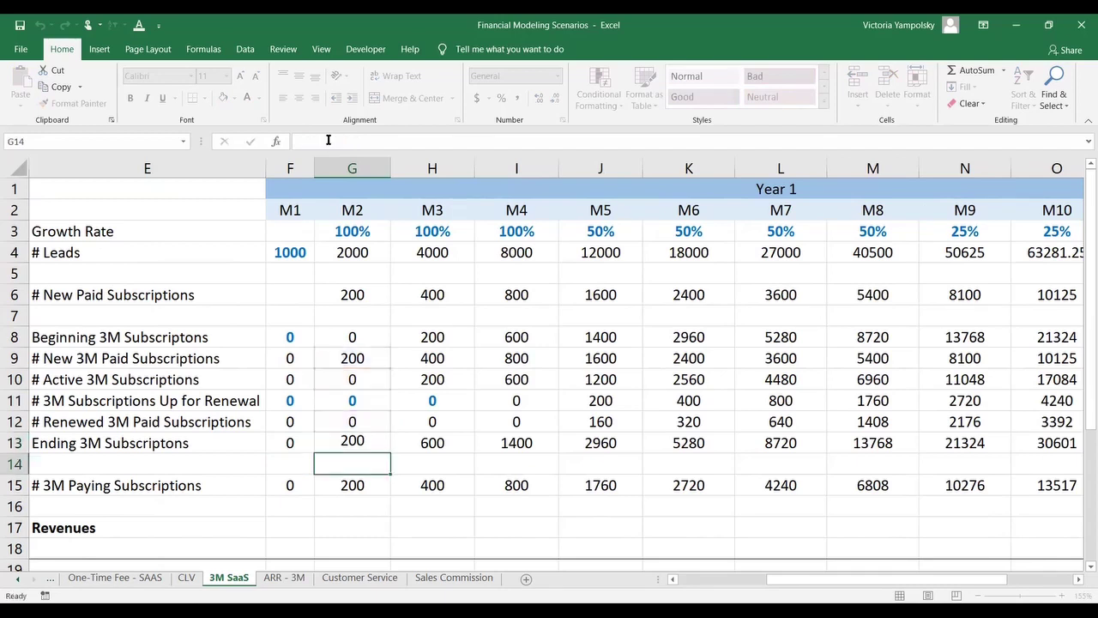
key("Up")
key("Up")
key("Up")
key("Up")
key("Up")
key("Up")
left_click(328, 141)
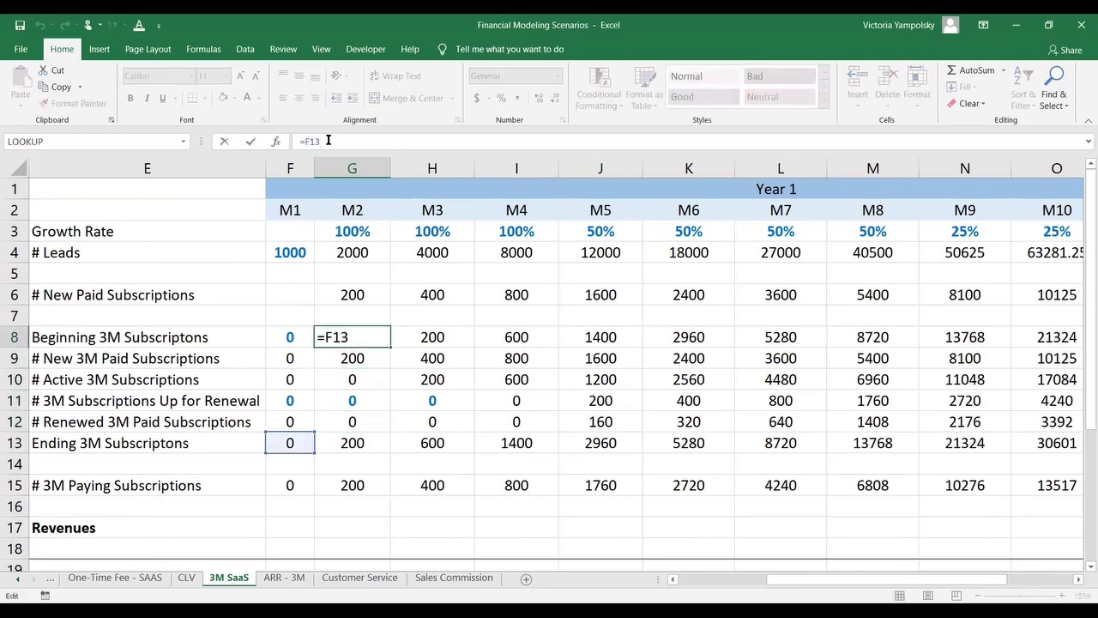
key("Return")
key("Down")
key("Down")
key("Down")
key("Down")
key("Down")
key("Down")
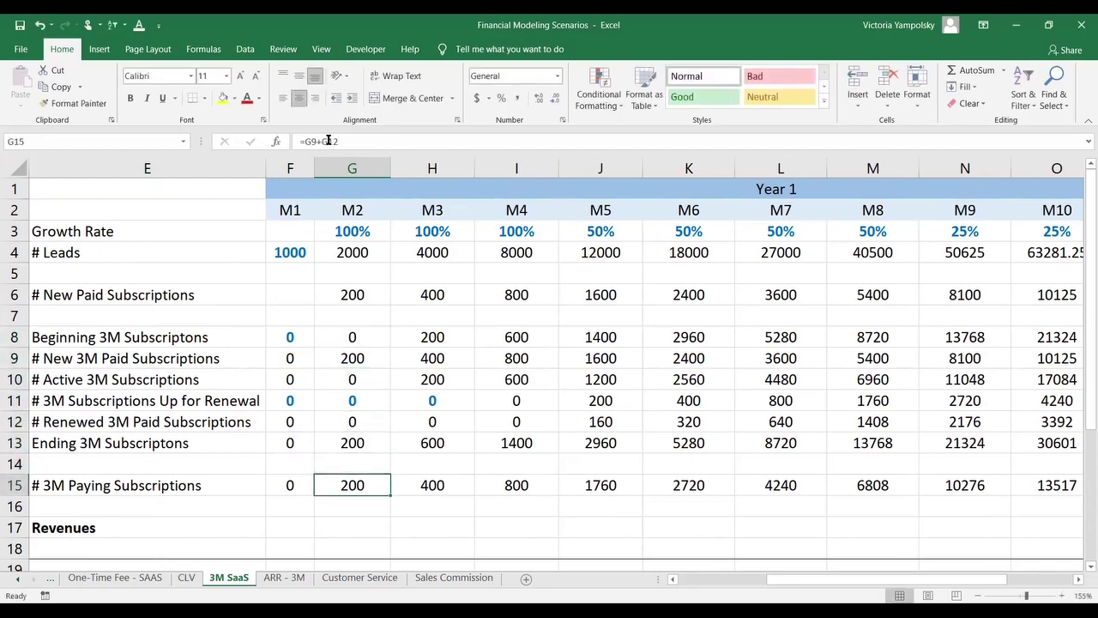
key("Left")
key("Left")
key("Left")
key("Left")
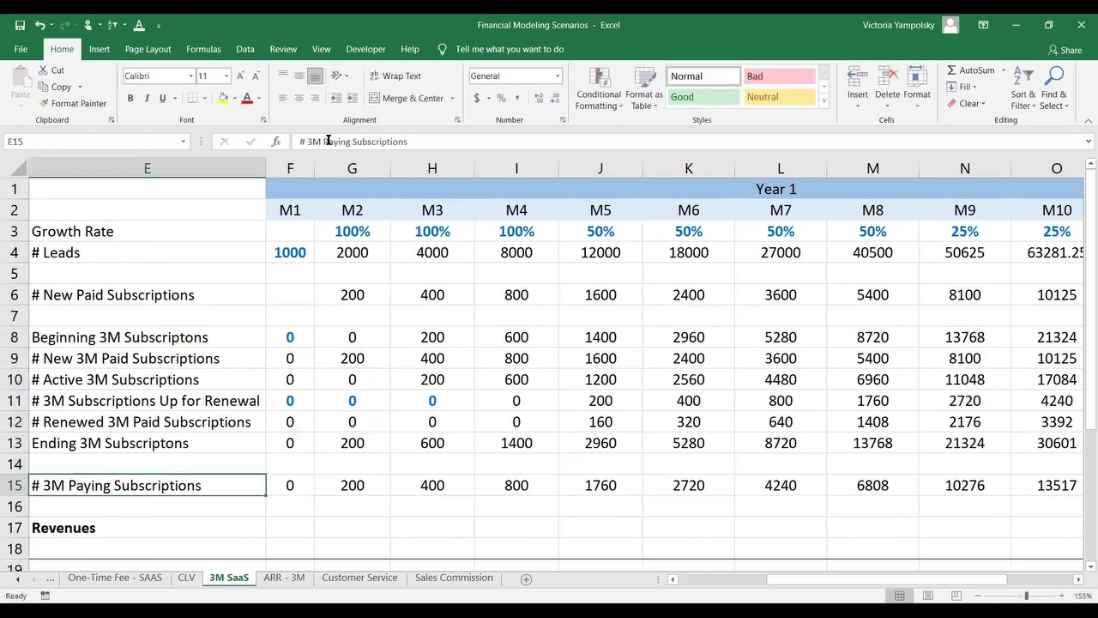
key("Right")
key("Right")
key("Right")
key("F2")
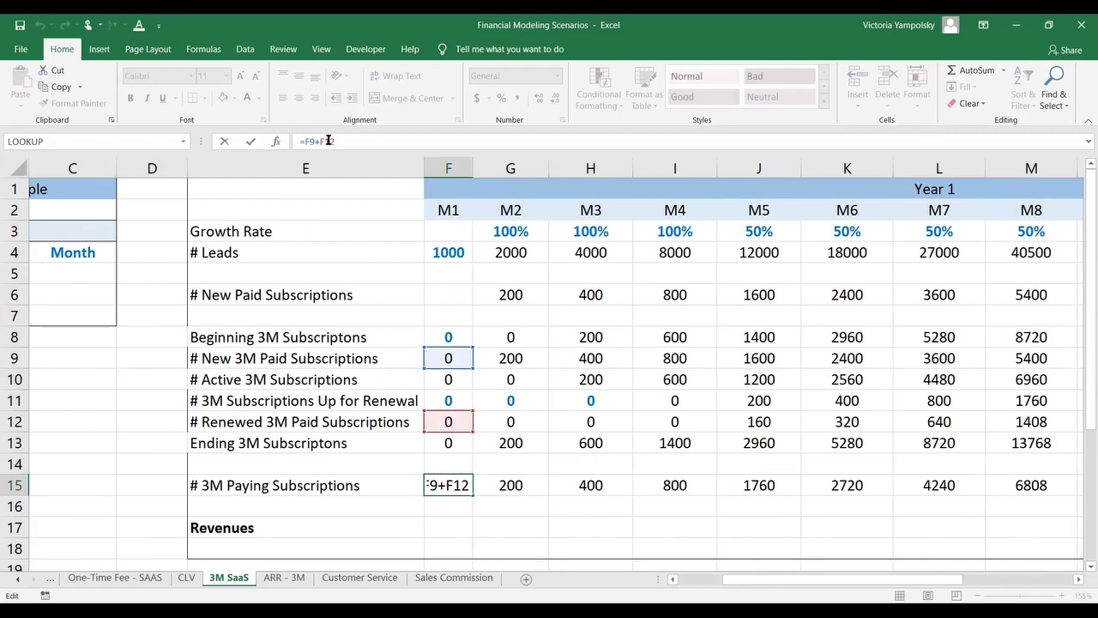
Enter =F15*$B$5 in F17 for the month 1 revenue.
key("Return")
key("Down")
type("=")
key("Up")
key("Up")
type("*")
left_click(89, 276)
key("Left")
key("Left")
key("Right")
key("F4")
key("Return")
key("Up")
Copy the revenue formula across F17:Q17 and autofit column Q.
key("ctrl+c")
key("shift+Right")
key("shift+Right")
key("shift+Right")
key("shift+Right")
key("shift+Right")
key("shift+Right")
key("shift+Right")
key("shift+Right")
key("shift+Right")
key("shift+Right")
key("shift+Right")
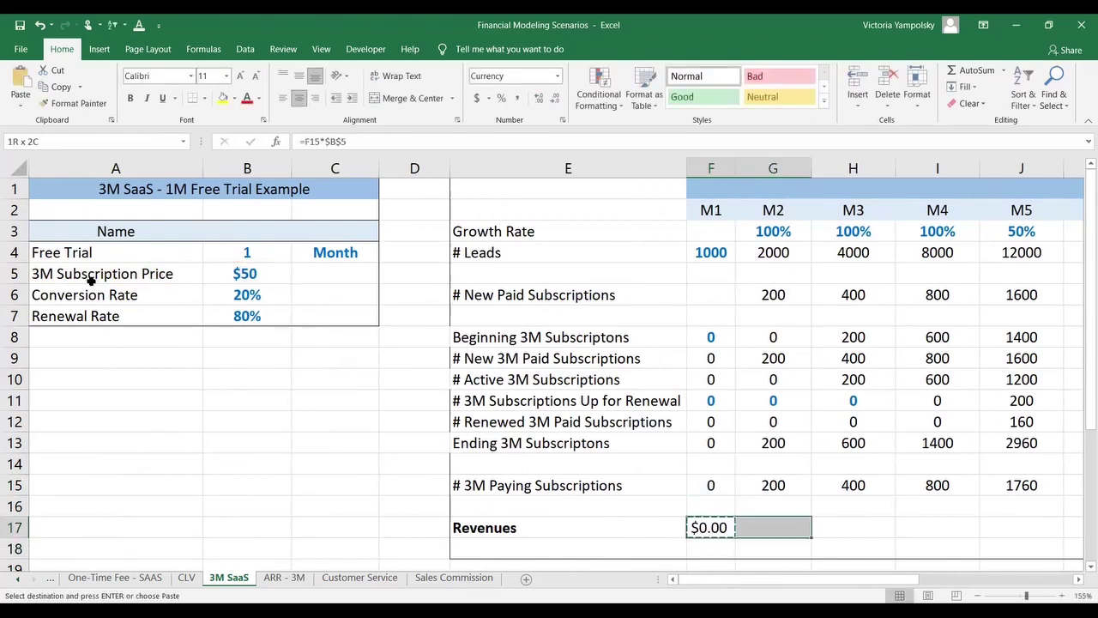
key("ctrl+v")
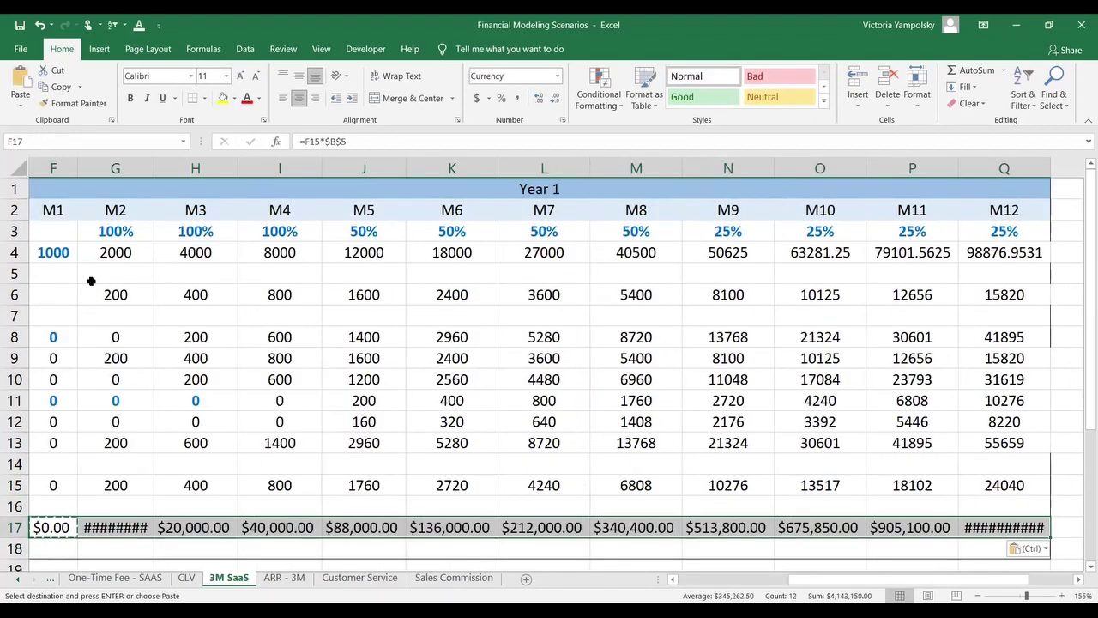
double_click(1048, 167)
Remove the decimal places from the M1–M12 revenues to show whole dollars.
left_click(386, 525)
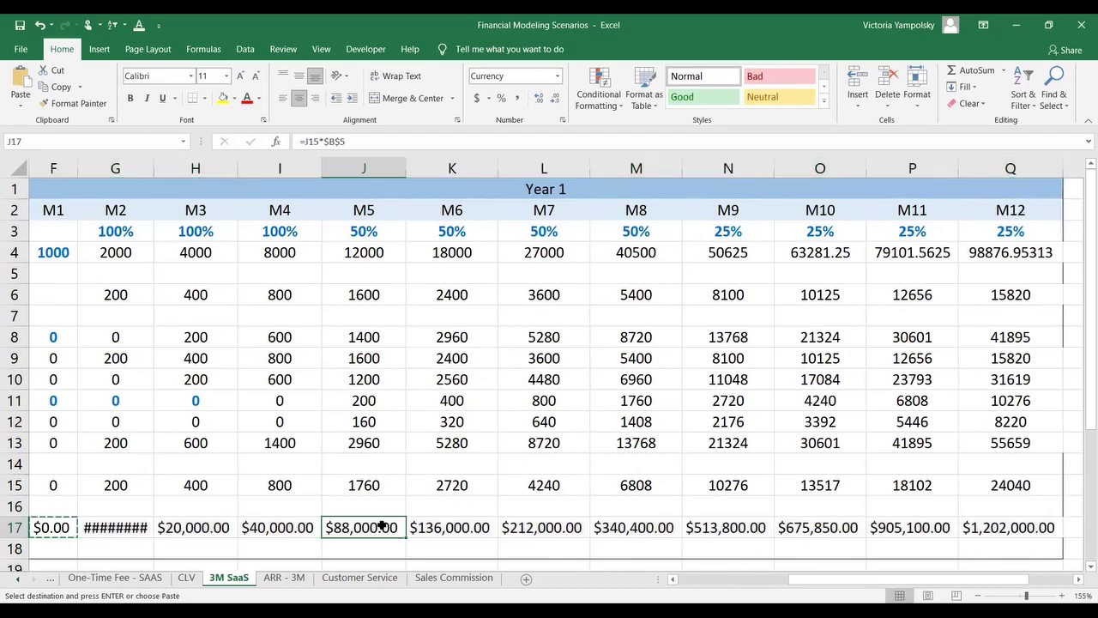
left_click(124, 530)
left_click_drag(51, 528, 123, 528)
key("ctrl+shift+Right")
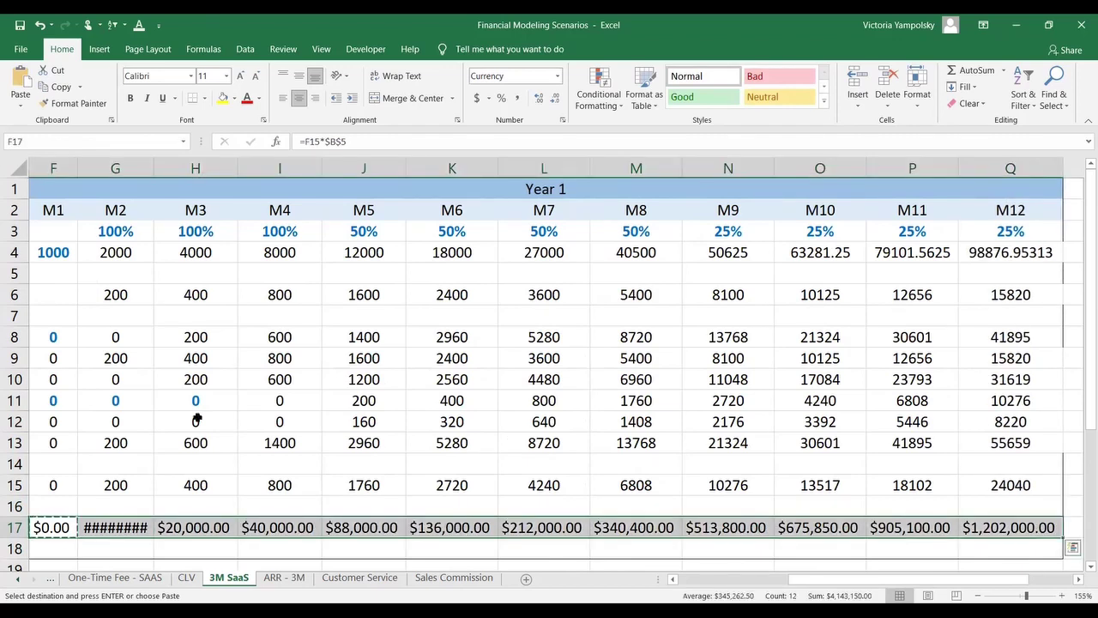
left_click(556, 98)
left_click(556, 97)
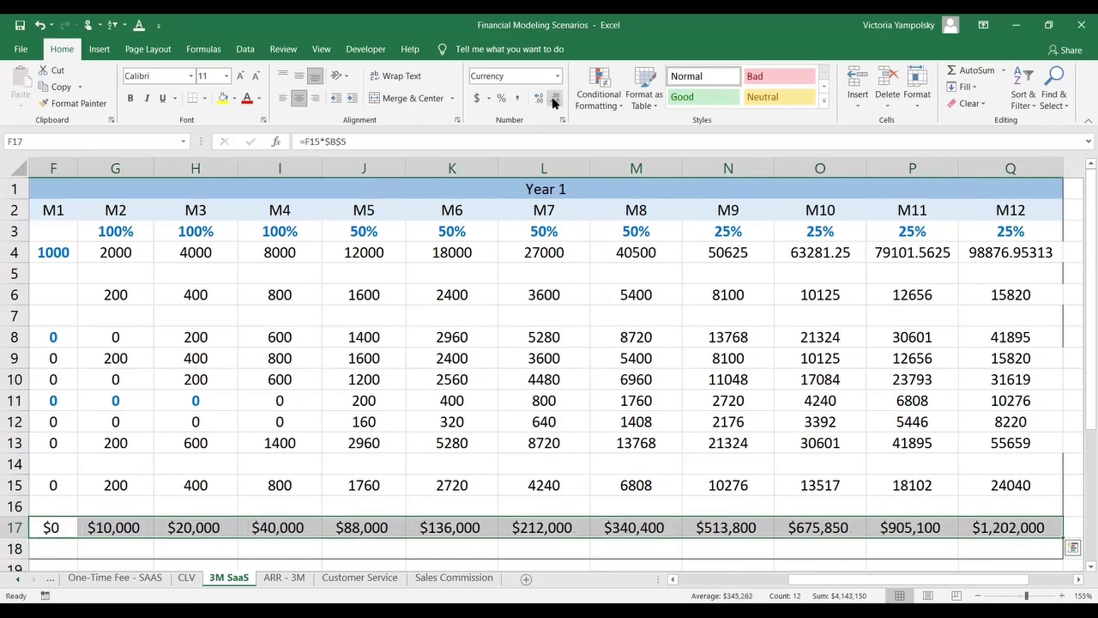
Review the paying subscriptions and revenues rows across all twelve months.
left_click(114, 520)
key("Left")
key("Left")
key("Left")
key("Left")
key("Down")
key("Down")
key("Down")
key("Down")
key("Down")
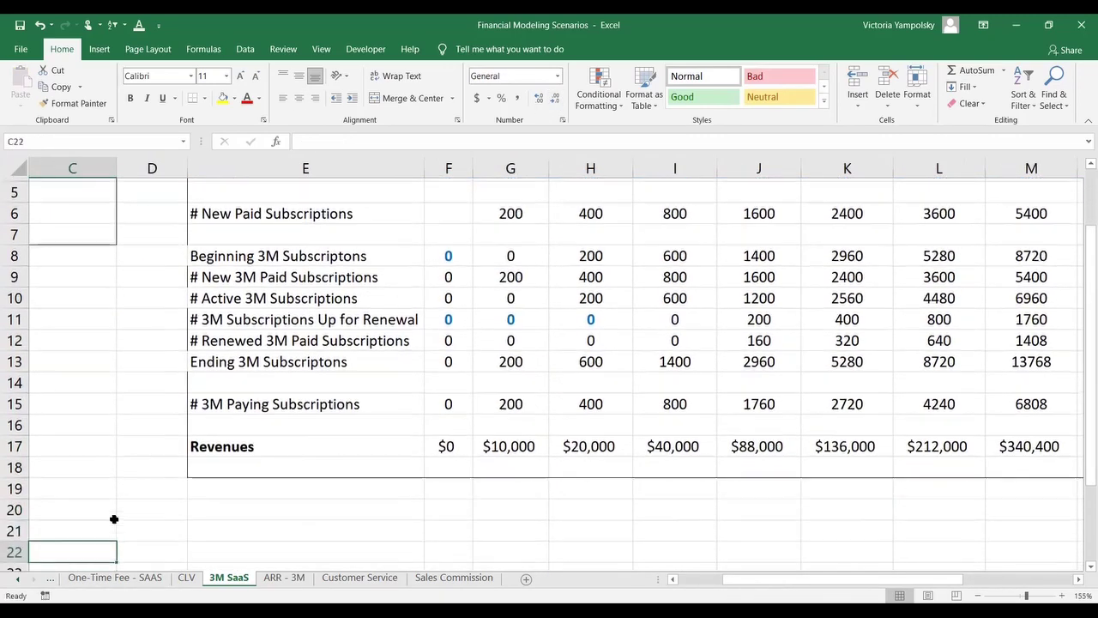
key("Up")
key("Up")
key("Up")
key("Up")
key("Up")
key("Up")
key("Up")
key("Right")
key("Right")
key("Right")
key("Right")
key("Right")
key("Right")
key("Right")
key("Right")
key("Right")
key("Right")
key("Right")
key("Right")
key("Right")
key("Right")
key("Right")
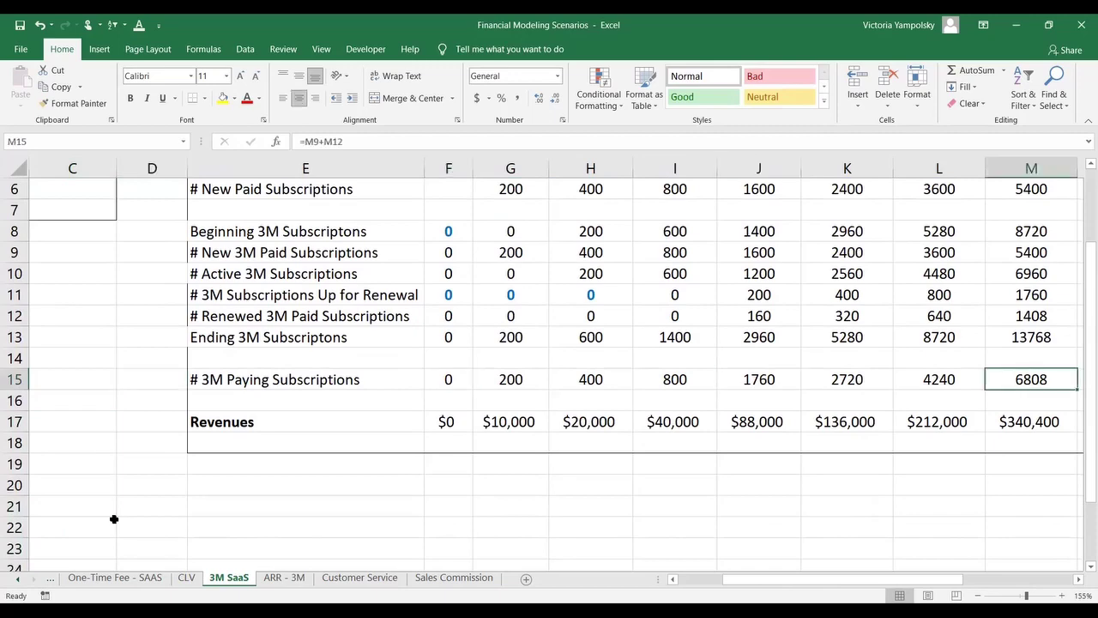
key("Down")
key("Down")
key("Left")
key("Left")
key("Left")
key("Left")
key("Left")
key("Left")
key("Left")
key("Left")
key("Left")
key("Left")
key("Left")
key("Left")
key("Left")
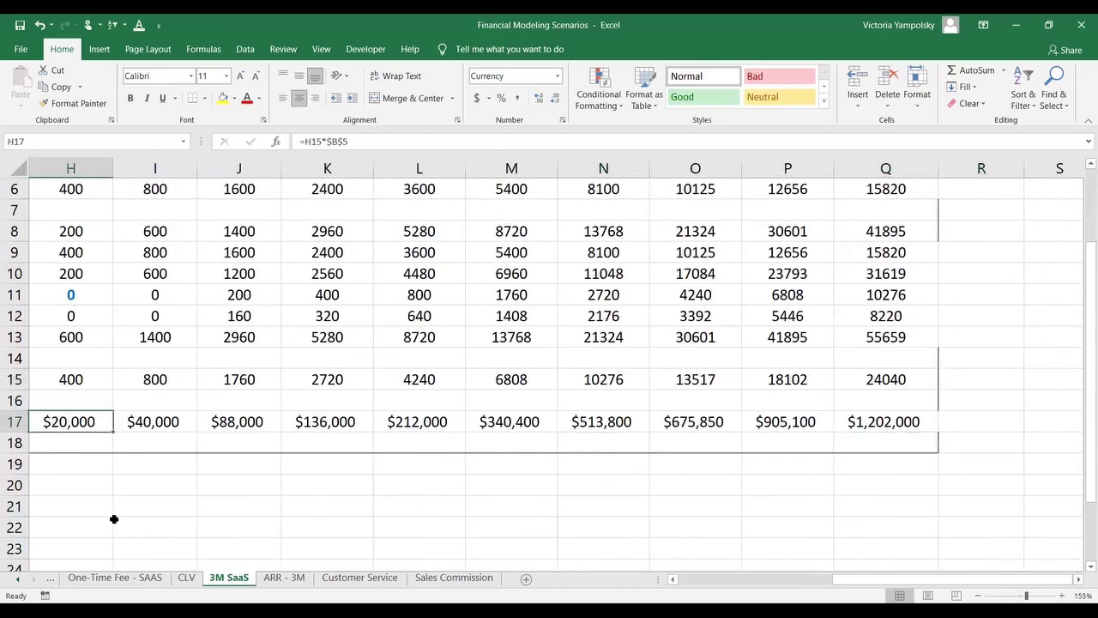
Enter =SUM(F17:Q17) in F18 to total the twelve monthly revenues.
key("Down")
key("Right")
type("=s")
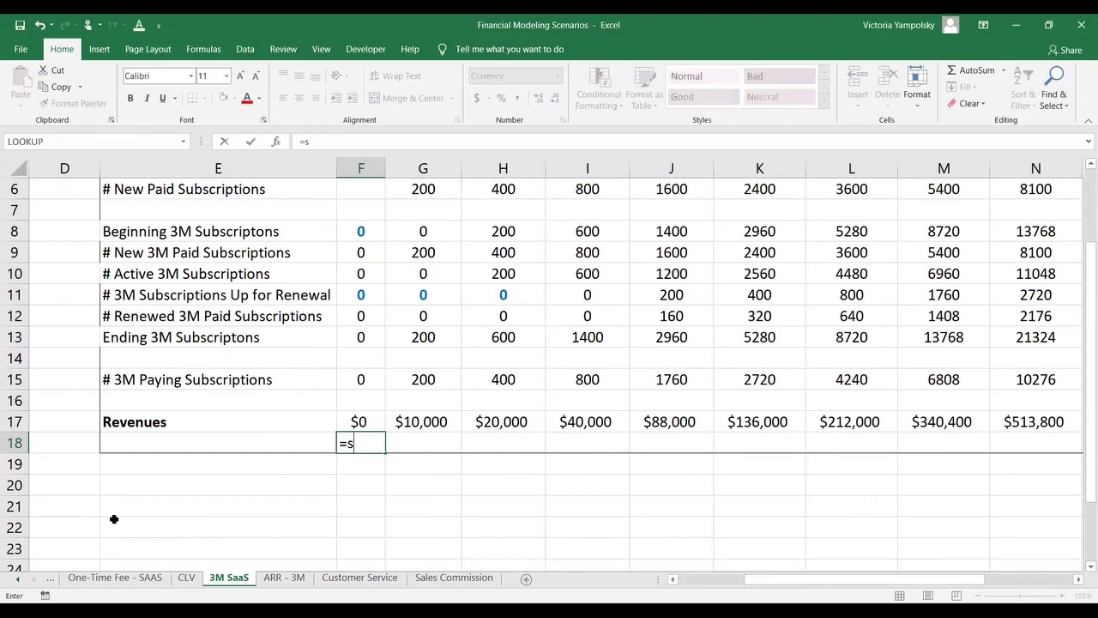
type("um(")
key("Up")
key("ctrl+shift+Right")
key("Return")
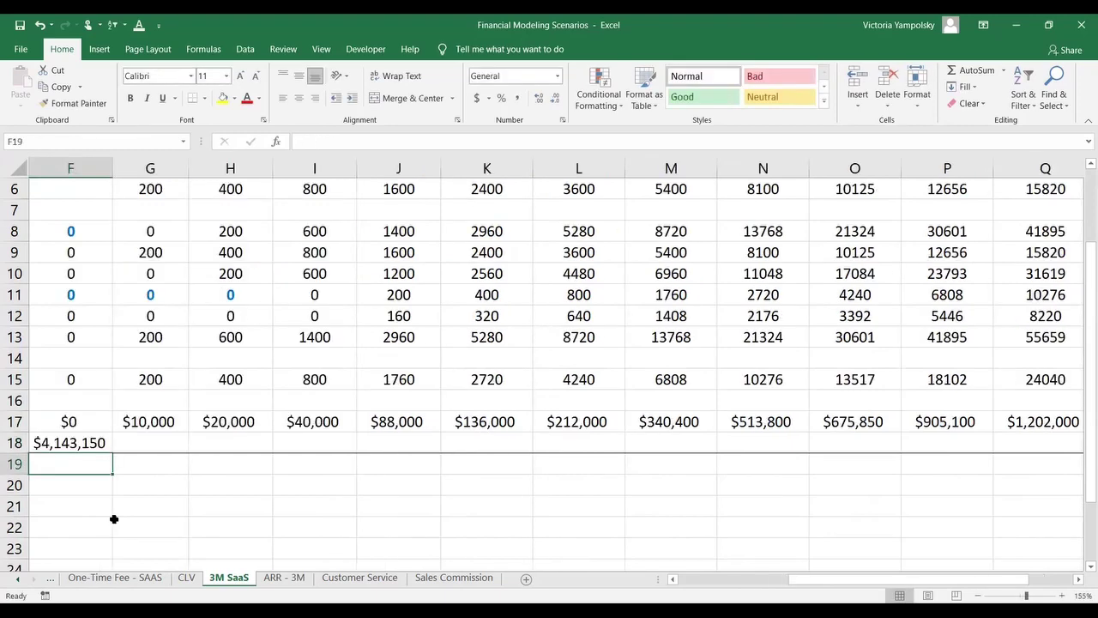
Label E18 'Total Revenues' in bold.
key("Up")
key("Left")
type("TOtal")
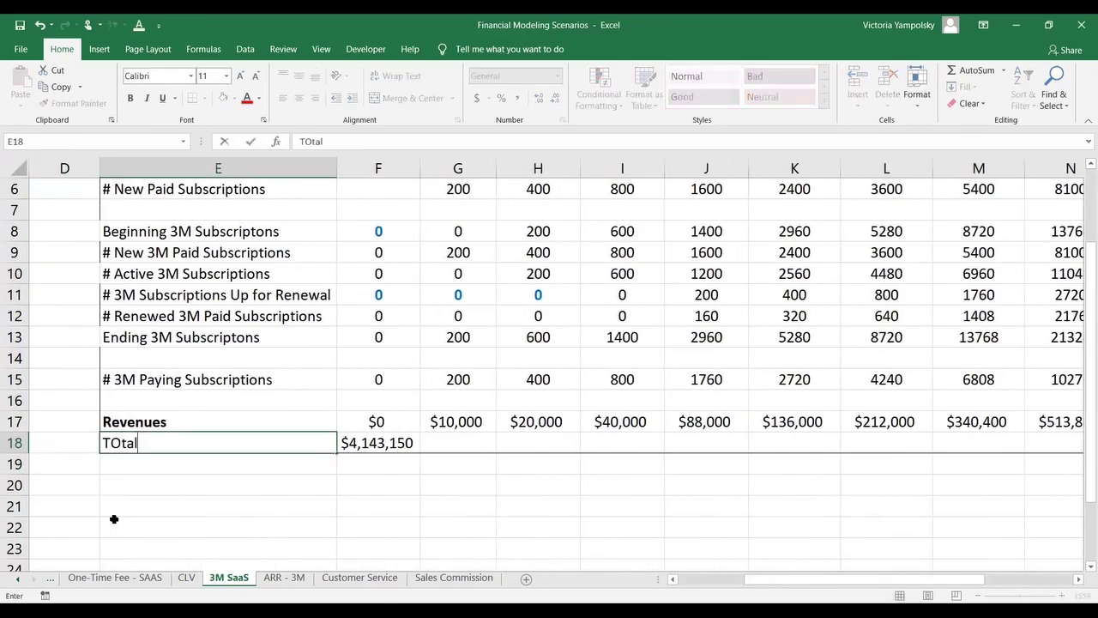
type(" Revenues")
key("ctrl+Return")
key("ctrl+b")
key("Right")
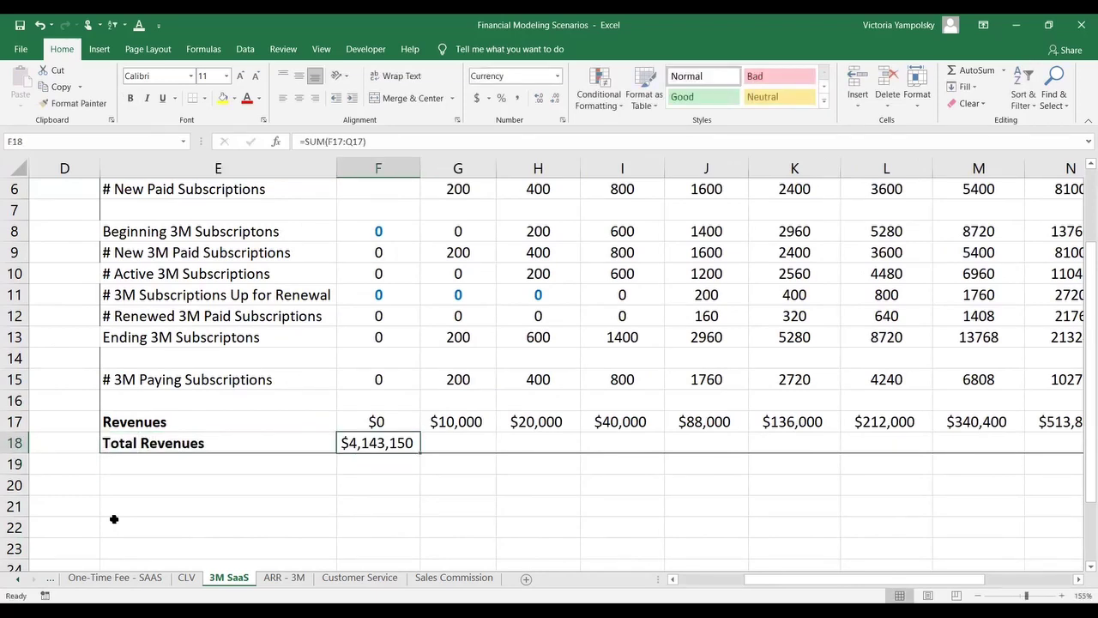
key("Up")
key("Right")
key("Right")
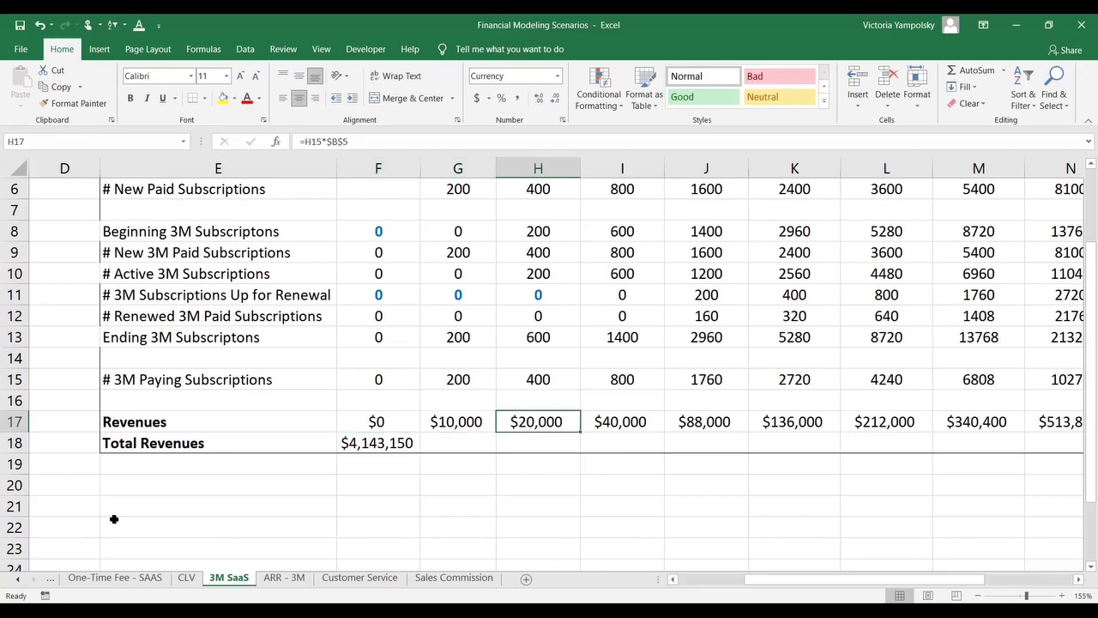
key("Left")
key("Left")
key("Left")
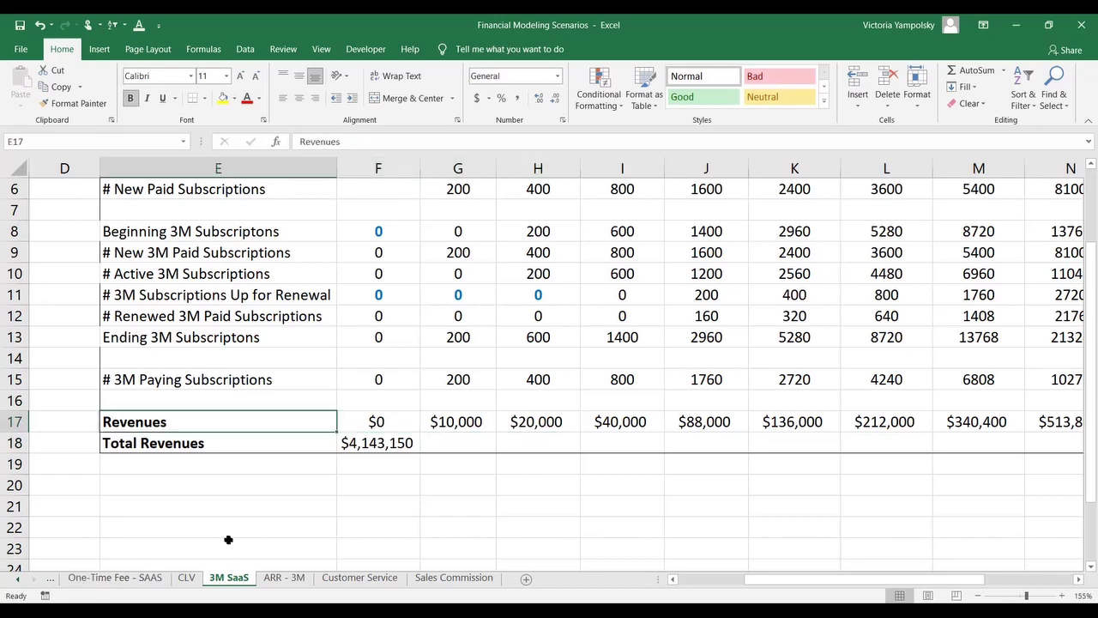